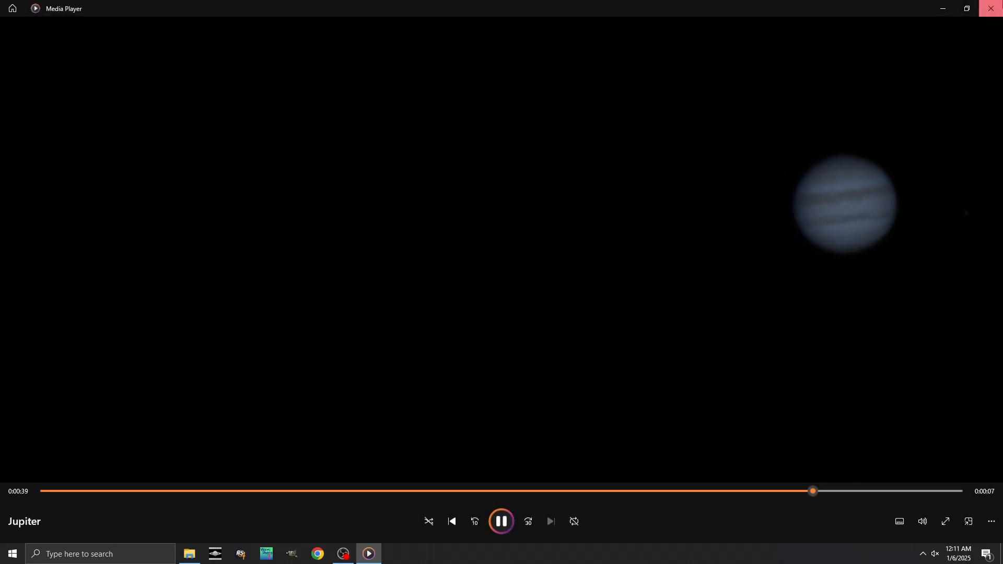
Close the Jupiter video, play the Mars clip from the Jupiter & Mars folder, and close the player and folder windows
left_click(991, 9)
double_click(362, 171)
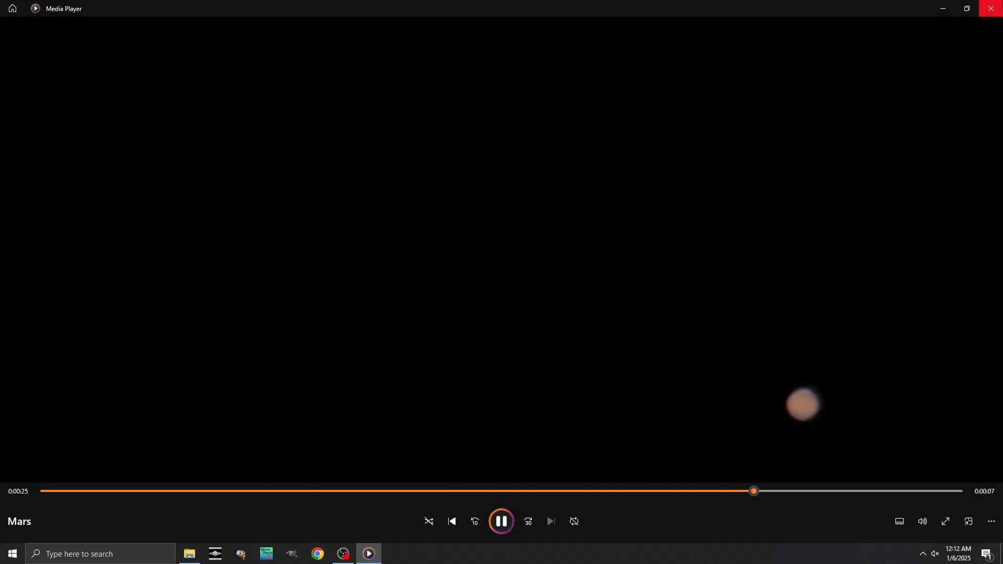
left_click(991, 7)
left_click(687, 197)
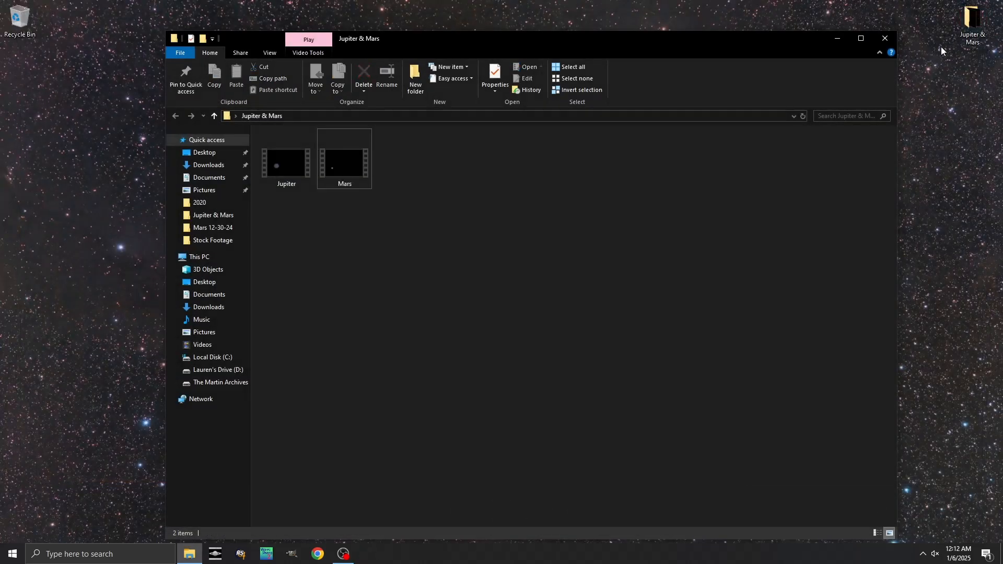
left_click(886, 39)
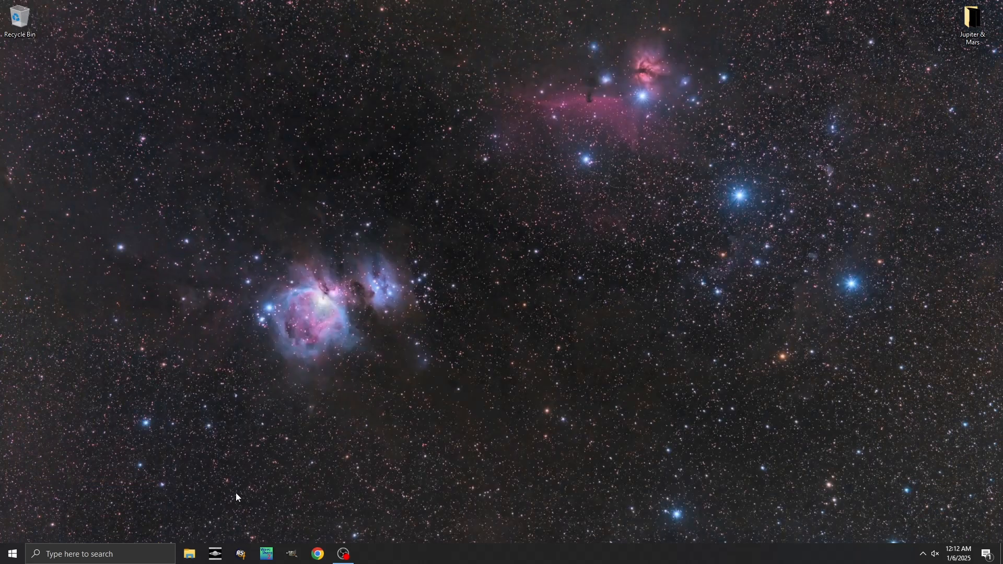
Open PIPP in a maximized window and load Jupiter.MP4 from the Jupiter & Mars folder, dismissing its frame preview
left_click(225, 551)
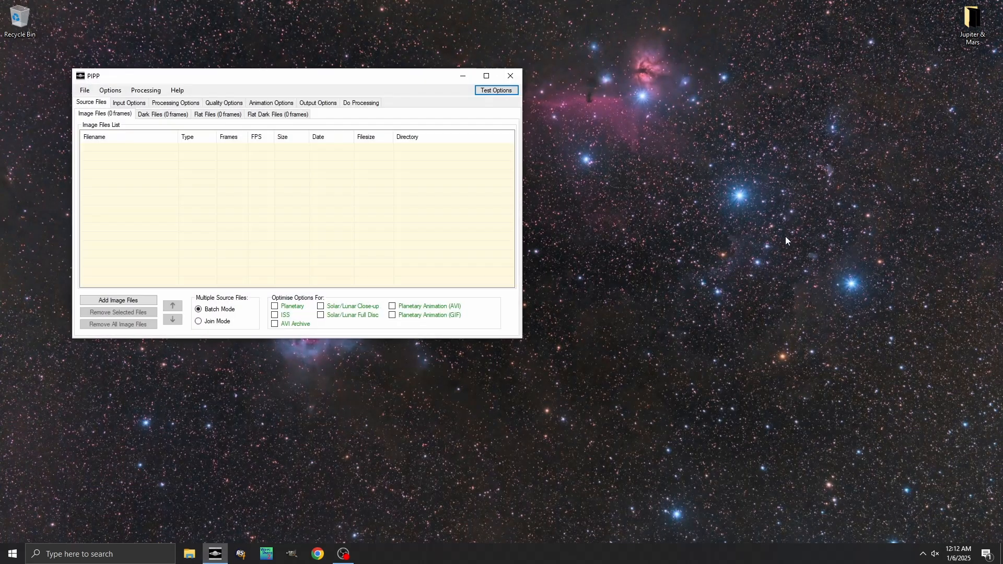
left_click(487, 76)
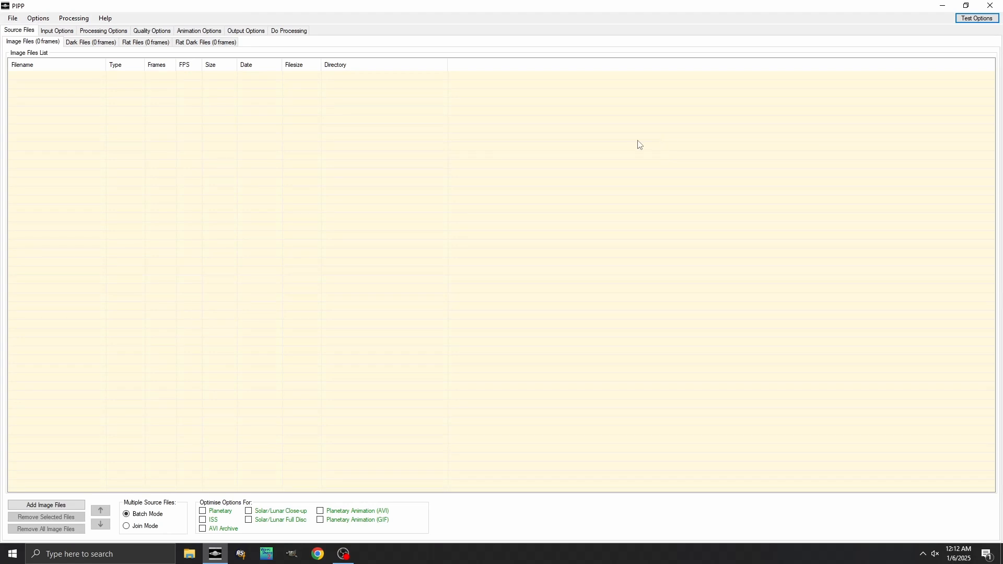
left_click(13, 17)
left_click(32, 31)
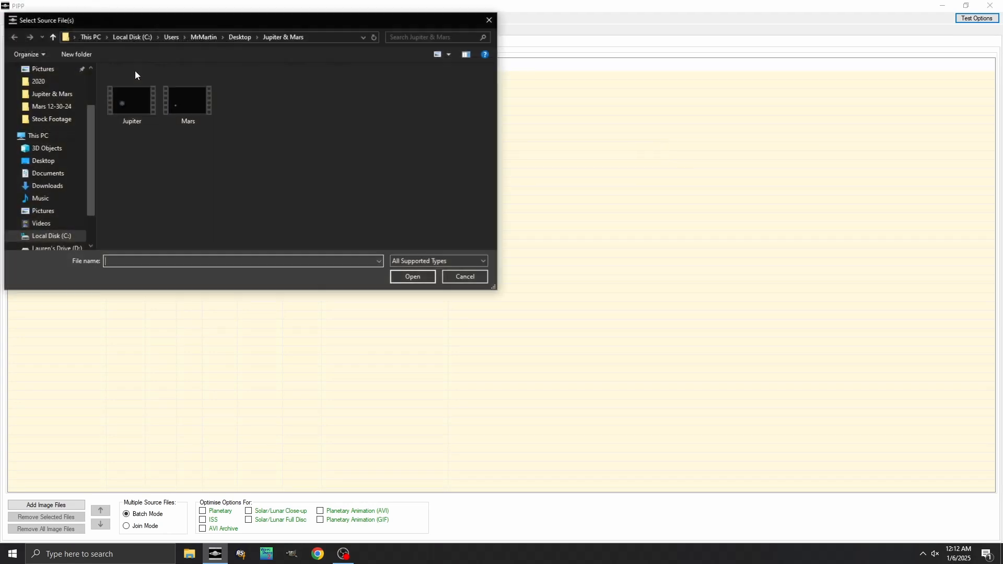
double_click(140, 107)
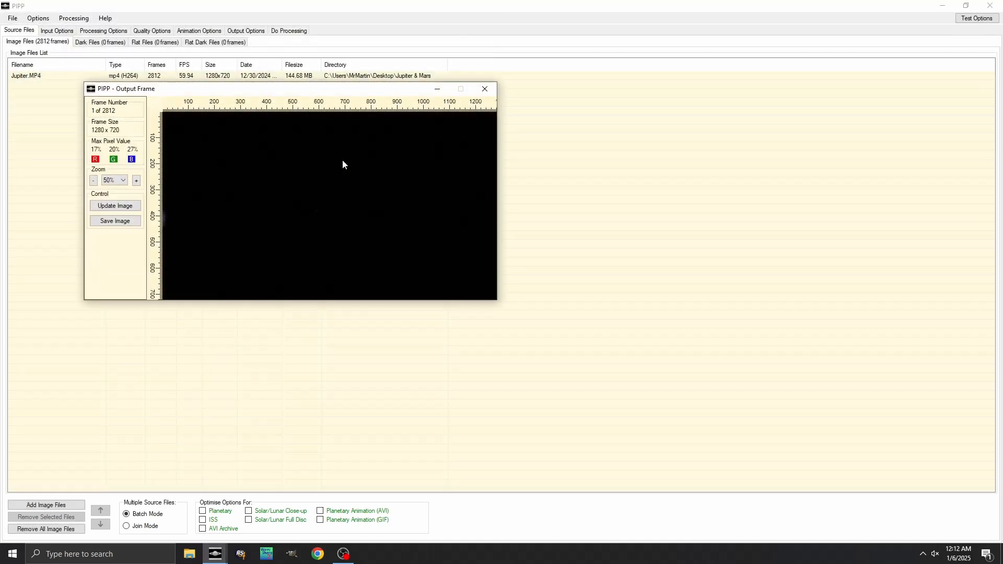
left_click(486, 90)
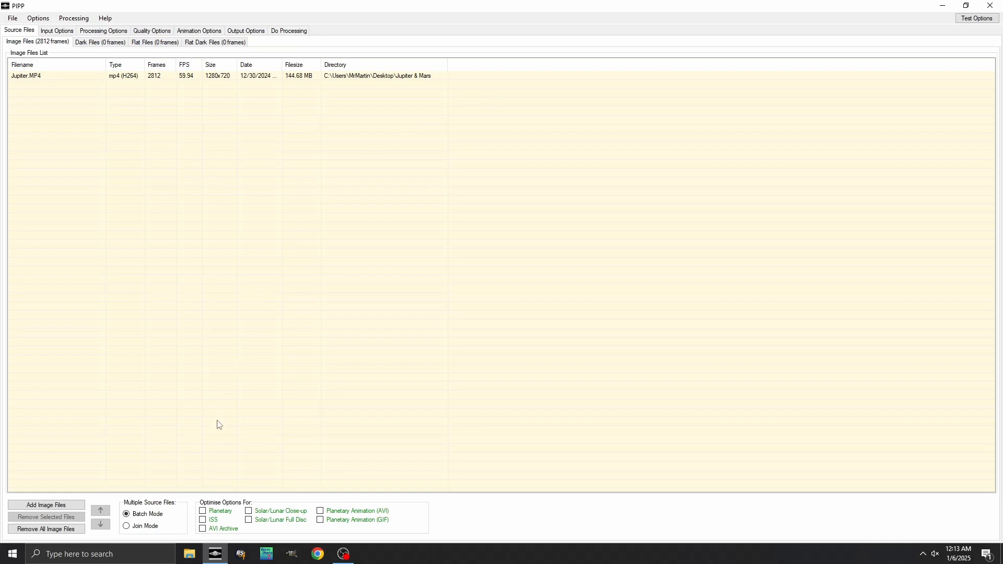
Optimise the options for Planetary processing and check the input and object detection settings, keeping automatic object detection threshold enabled
left_click(204, 513)
left_click(57, 30)
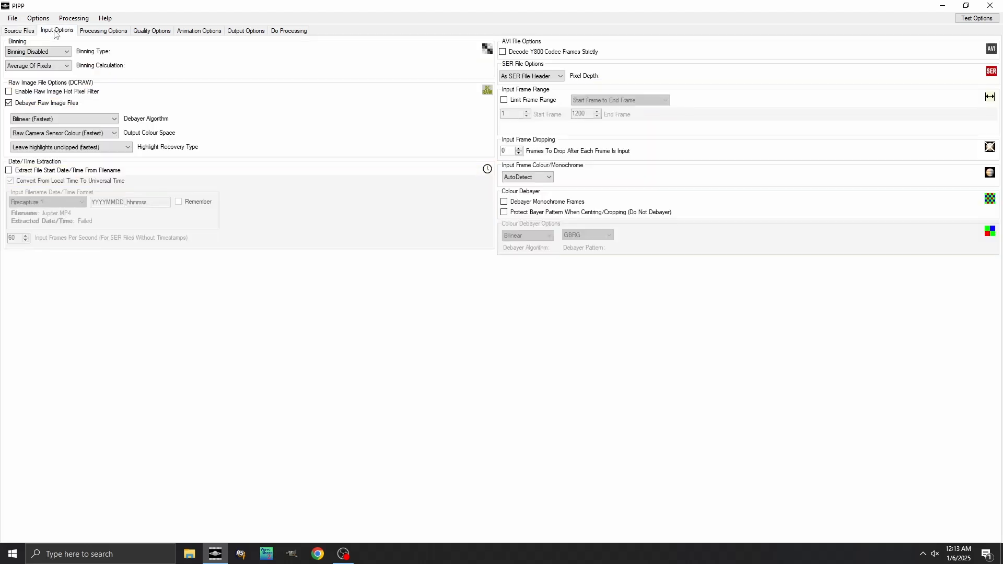
left_click(90, 32)
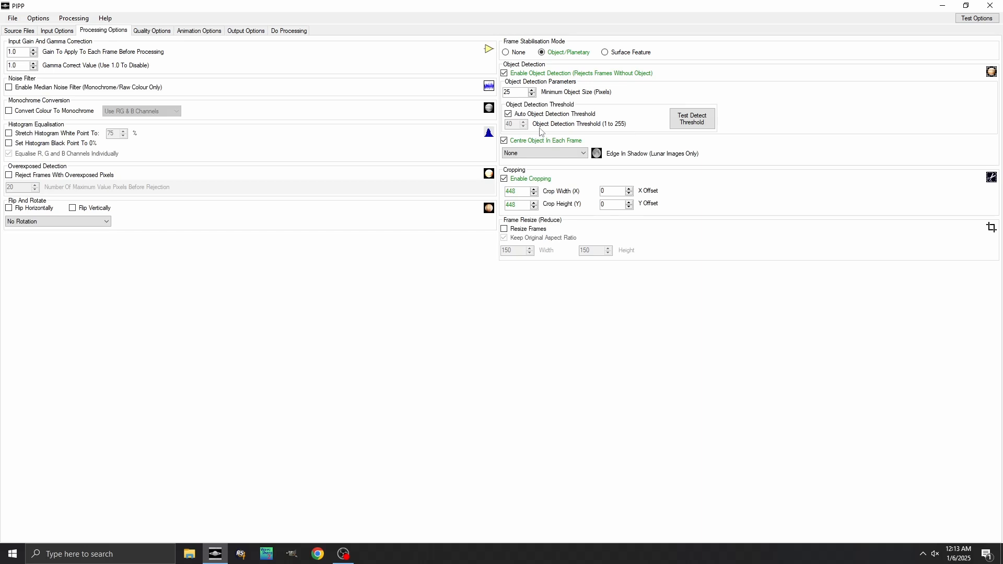
left_click(508, 114)
left_click(508, 114)
Review the quality, animation and output options with AVI as the output format, and process the Jupiter video
left_click(157, 32)
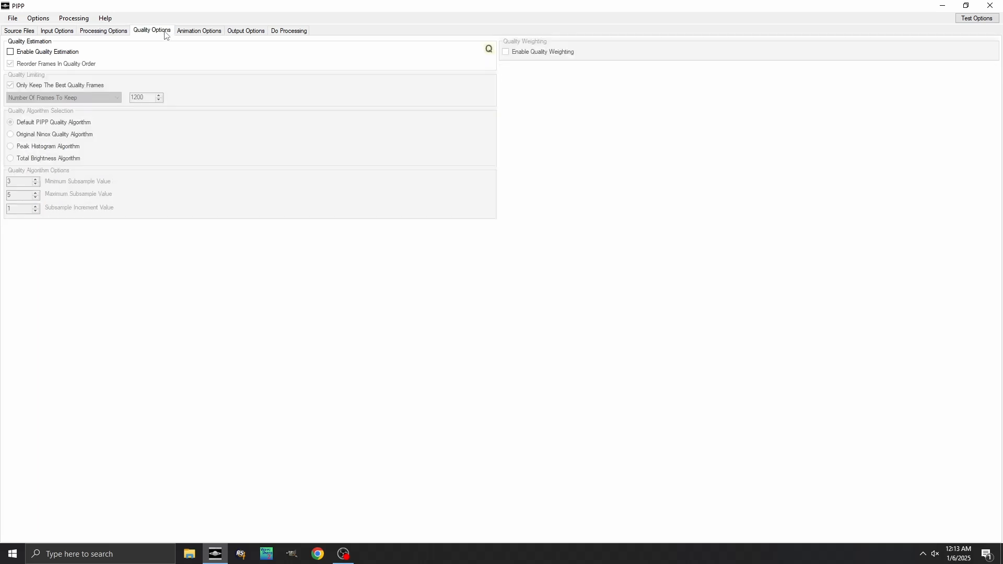
left_click(186, 32)
left_click(247, 32)
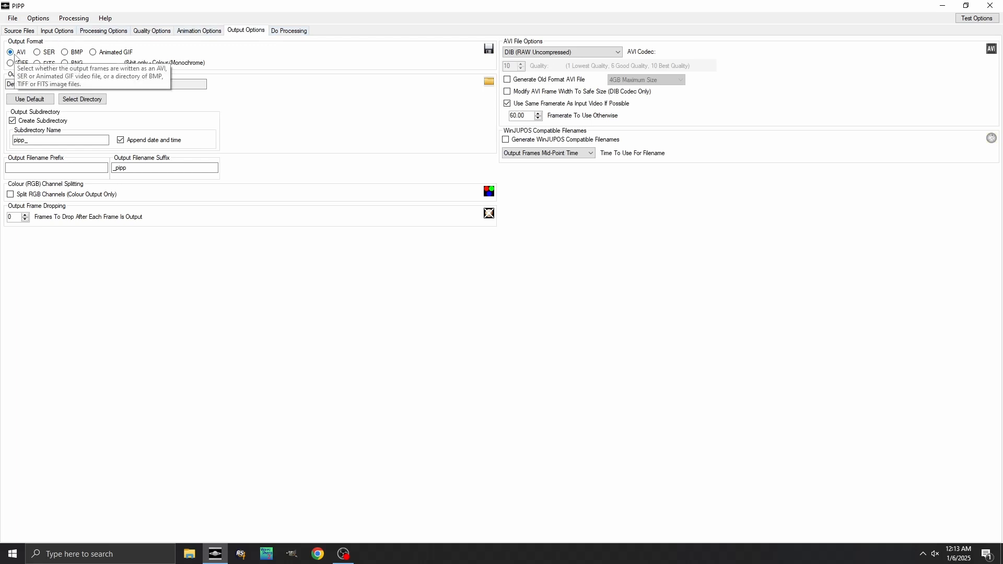
left_click(298, 33)
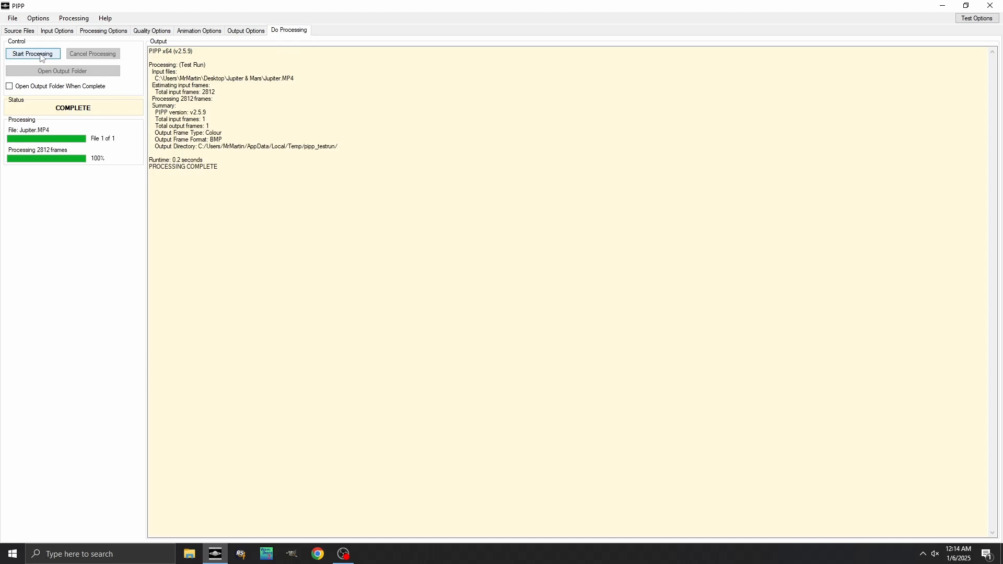
left_click(42, 55)
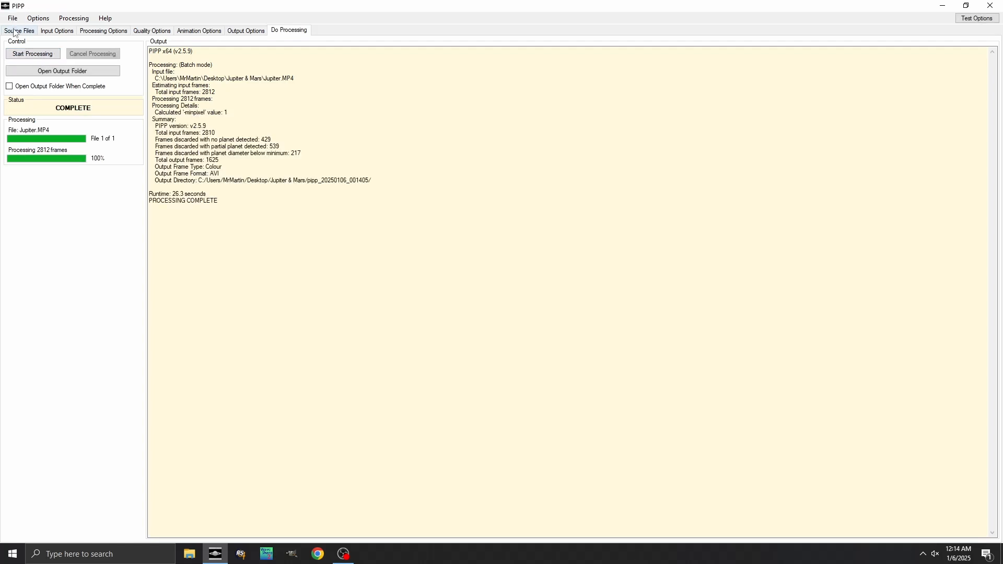
Remove Jupiter.MP4 from the source image files list
left_click(19, 30)
left_click(112, 79)
right_click(91, 76)
left_click(111, 82)
Load Mars.MP4 as the source video and process it with the same planetary options
left_click(13, 17)
left_click(31, 31)
double_click(245, 102)
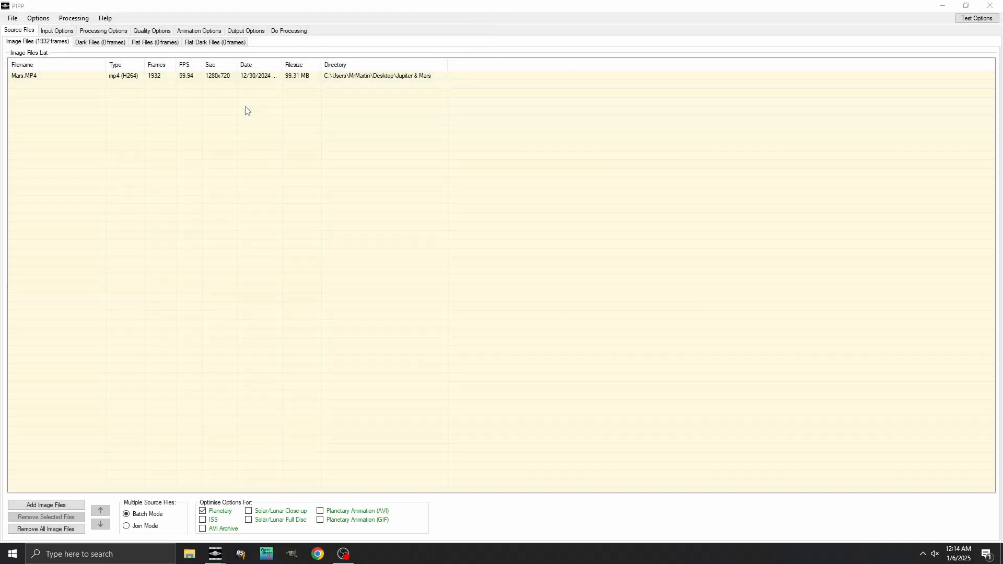
left_click(399, 106)
left_click(290, 31)
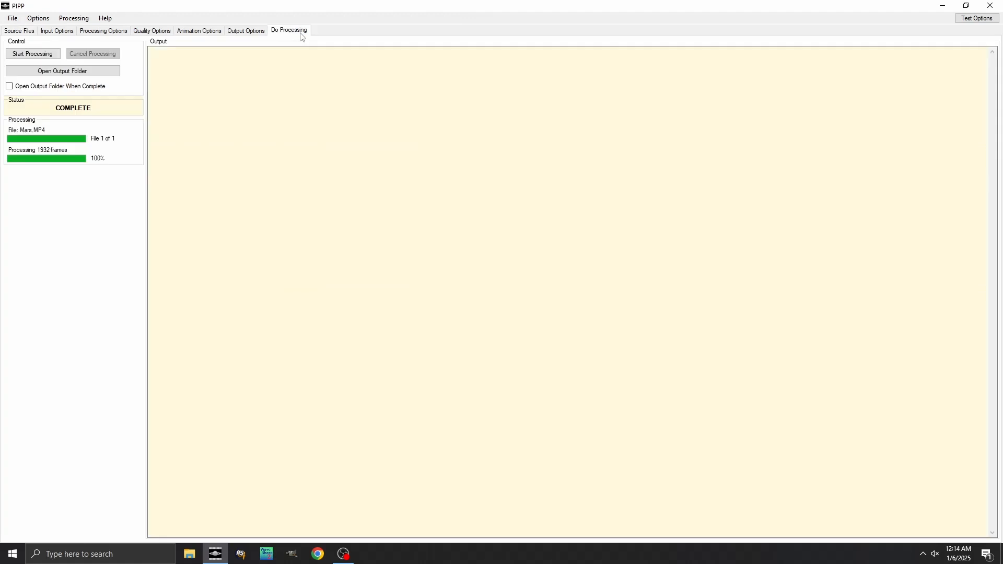
left_click(32, 54)
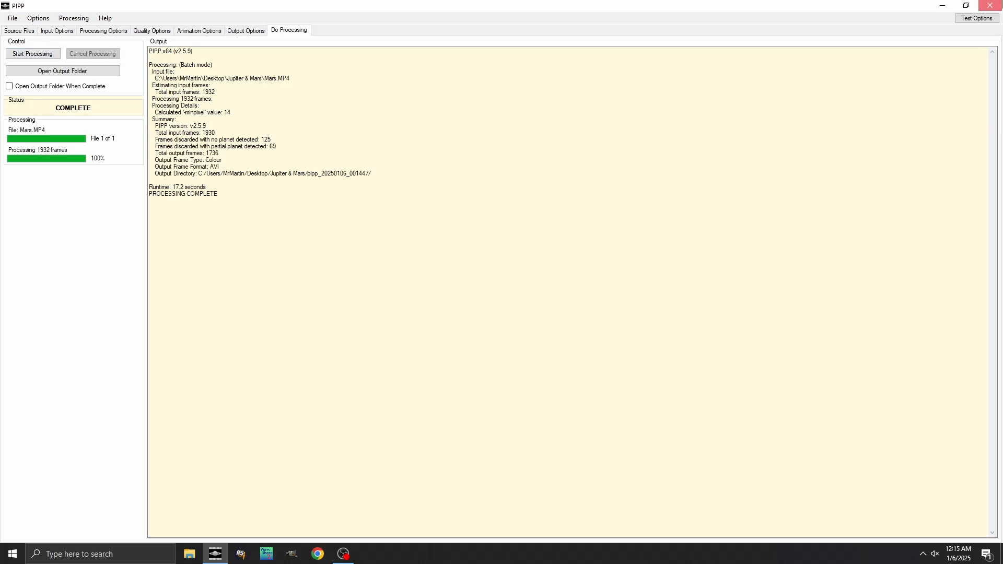
Minimize PIPP and play the processed Mars_pipp video from the pipp_20250106_001447 folder, closing the player and folder when done
left_click(944, 5)
double_click(970, 26)
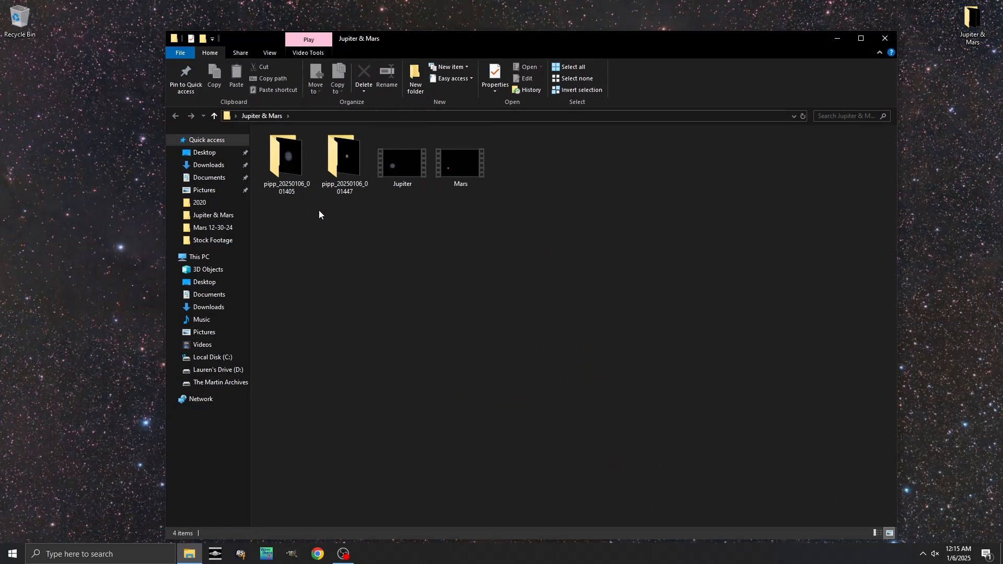
double_click(354, 175)
double_click(359, 174)
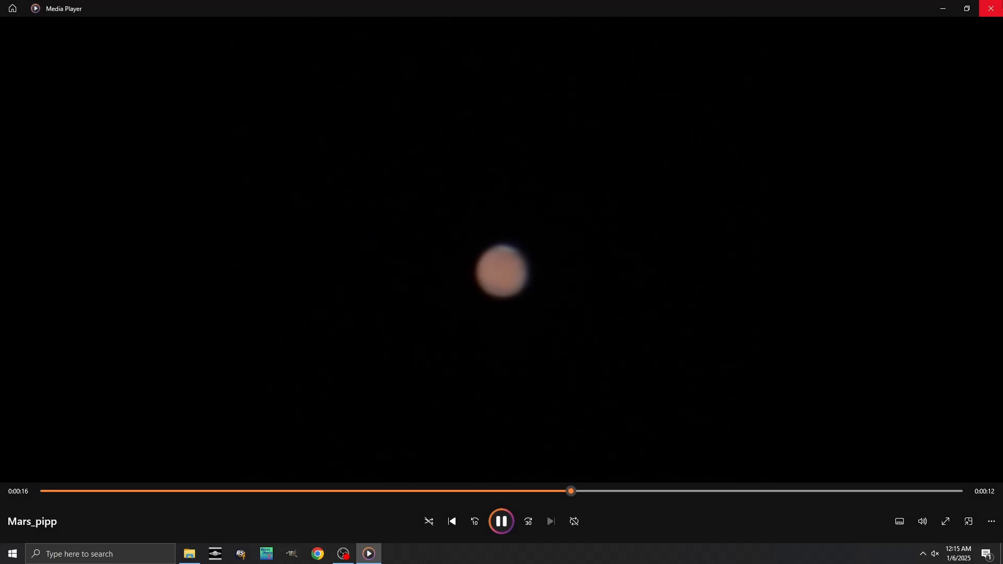
left_click(991, 8)
left_click(885, 38)
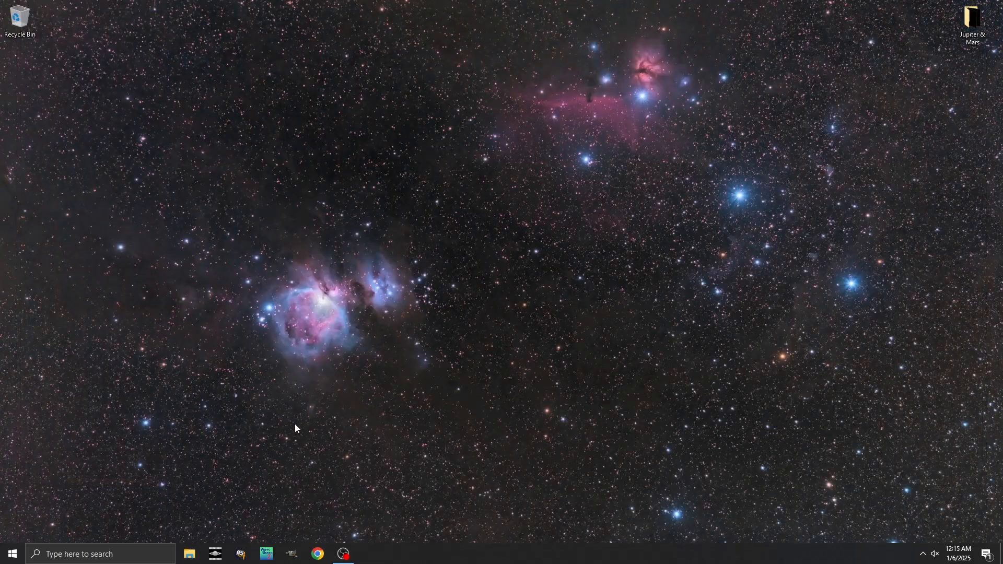
Switch to AutoStakkert and load Jupiter_pipp.avi from the pipp_20250106_001405 folder inside Jupiter & Mars on the desktop
left_click(241, 554)
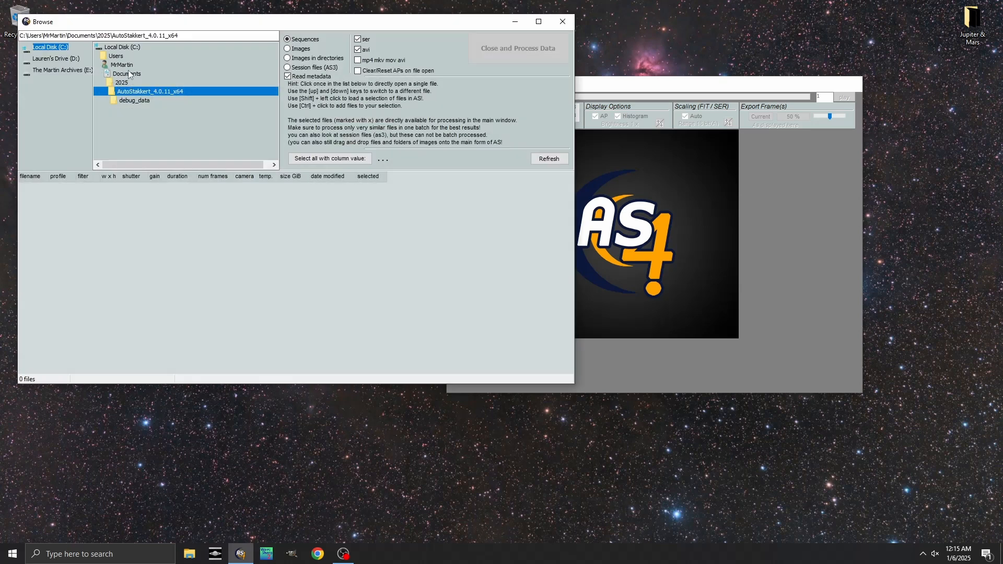
double_click(126, 65)
double_click(123, 90)
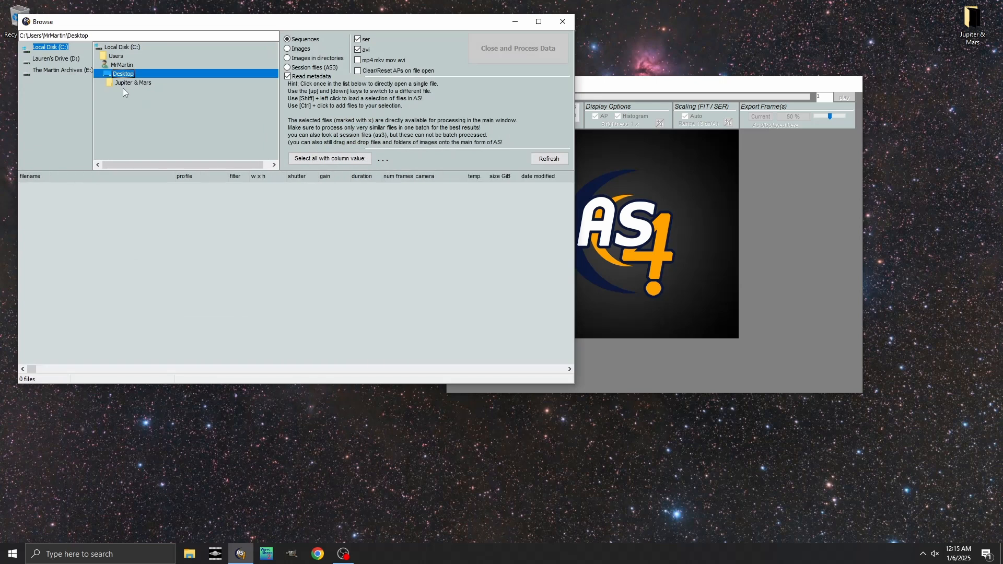
double_click(137, 83)
left_click(150, 92)
left_click(150, 92)
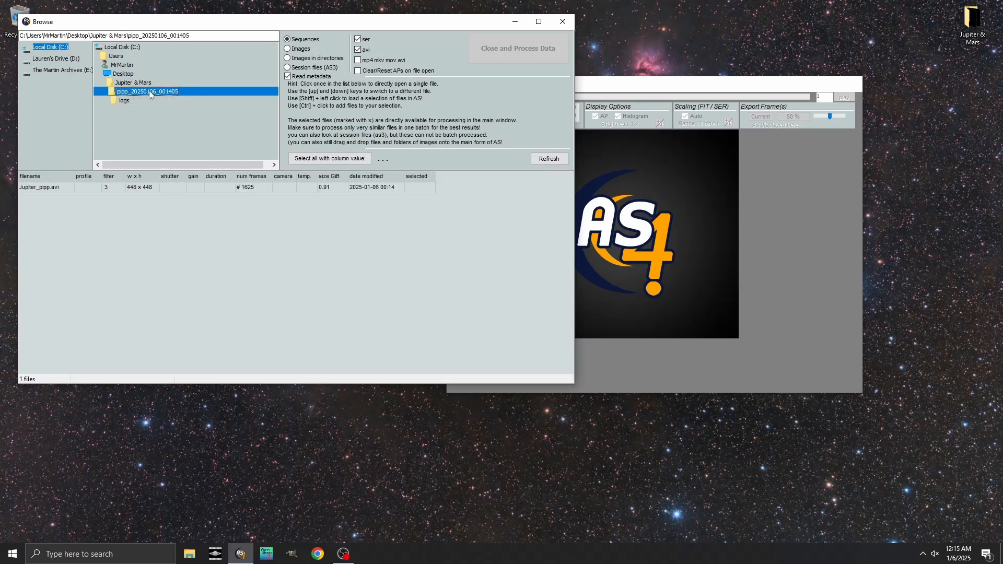
left_click(419, 188)
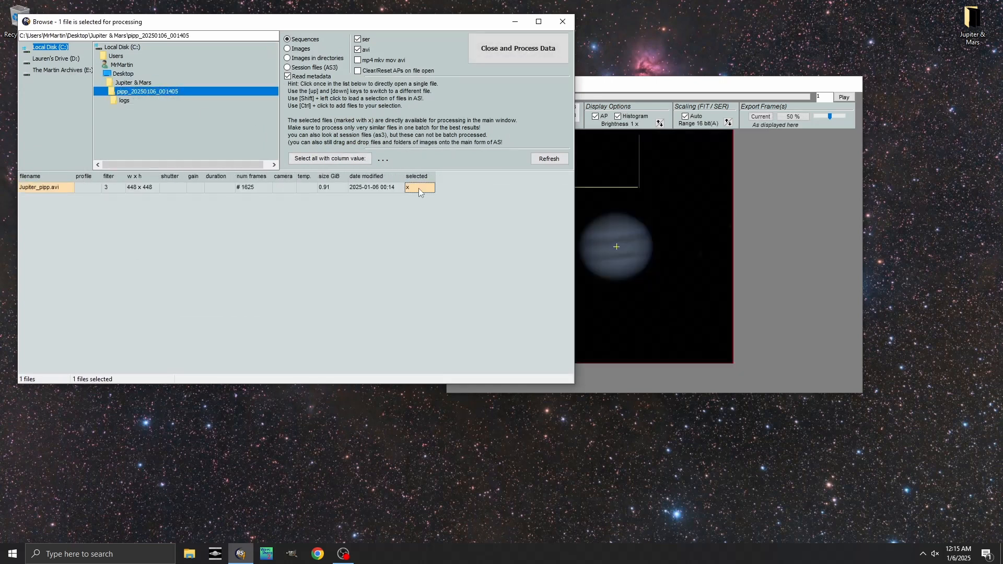
left_click(500, 50)
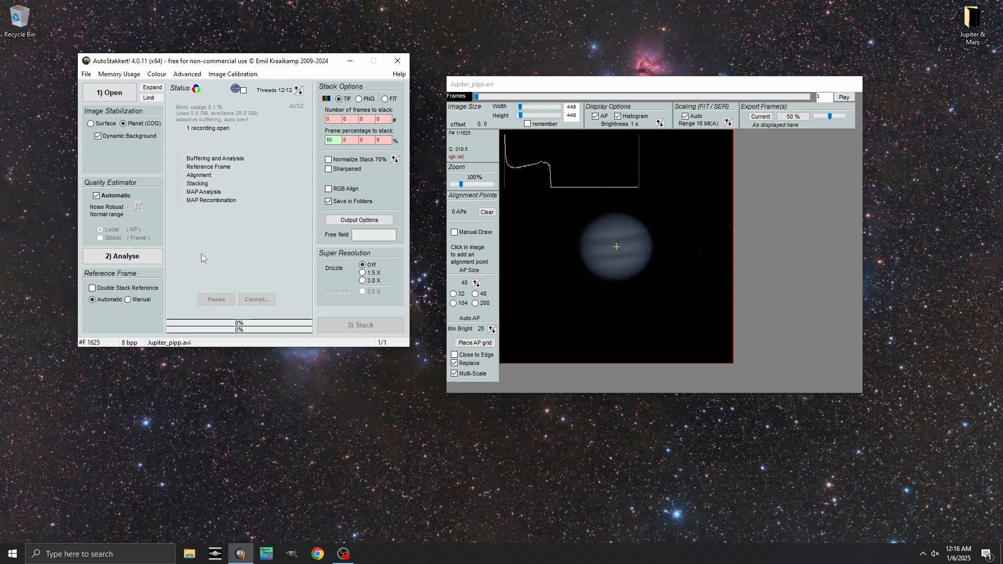
Analyse the Jupiter recording and inspect the frame at the middle of the quality graph, keeping 50% of frames for stacking
left_click(158, 257)
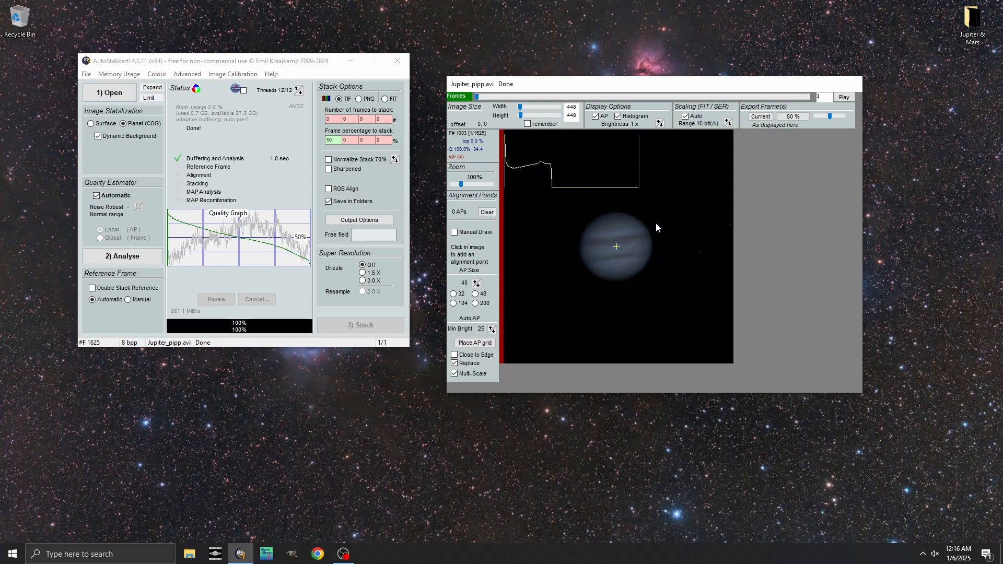
mouse_move(476, 97)
left_mouse_down()
mouse_move(815, 96)
mouse_move(473, 101)
left_mouse_up()
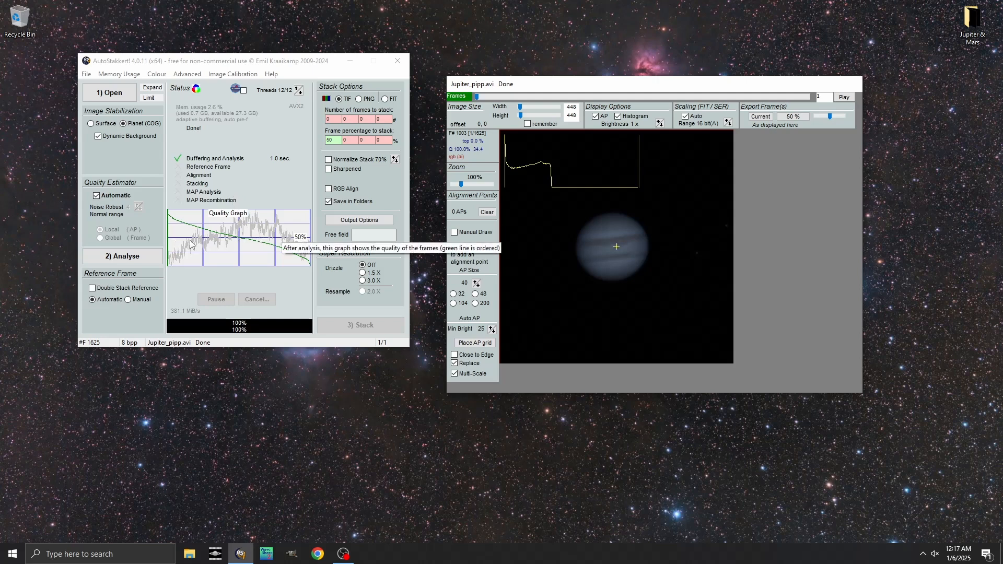
left_click(240, 240)
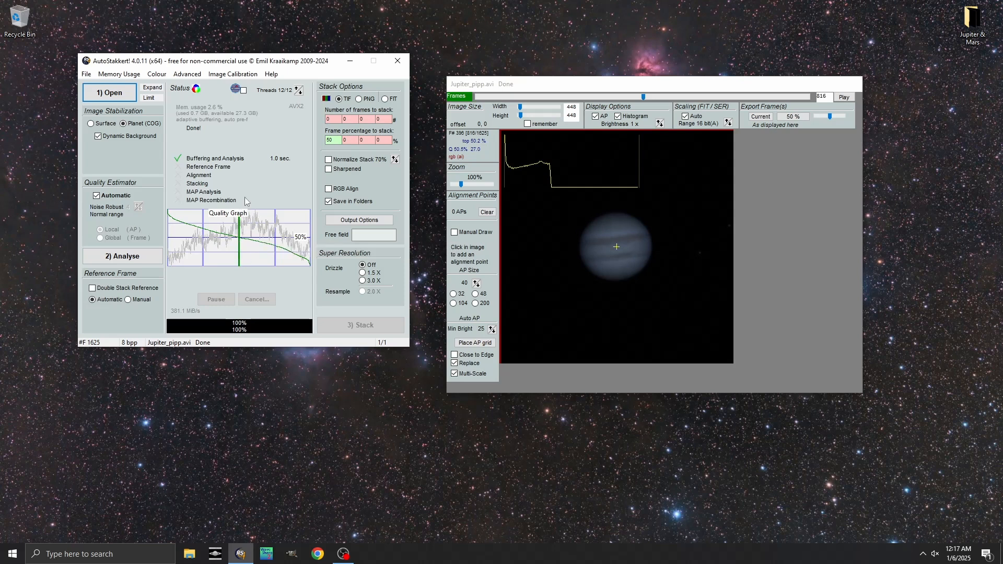
left_click(337, 140)
left_click(519, 270)
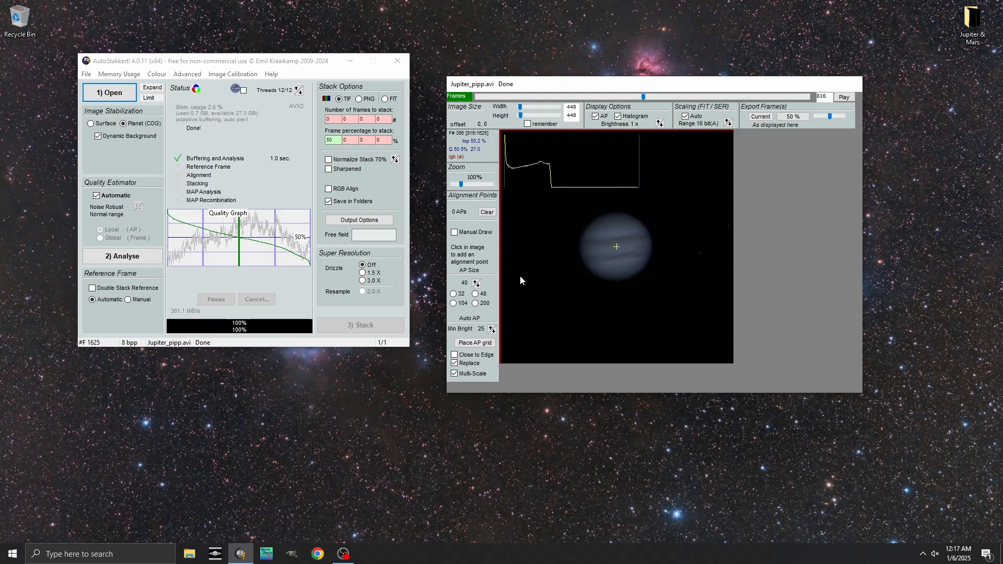
Try automatic alignment point grids over Jupiter with AP sizes of 40, 72 and 48
left_click(476, 343)
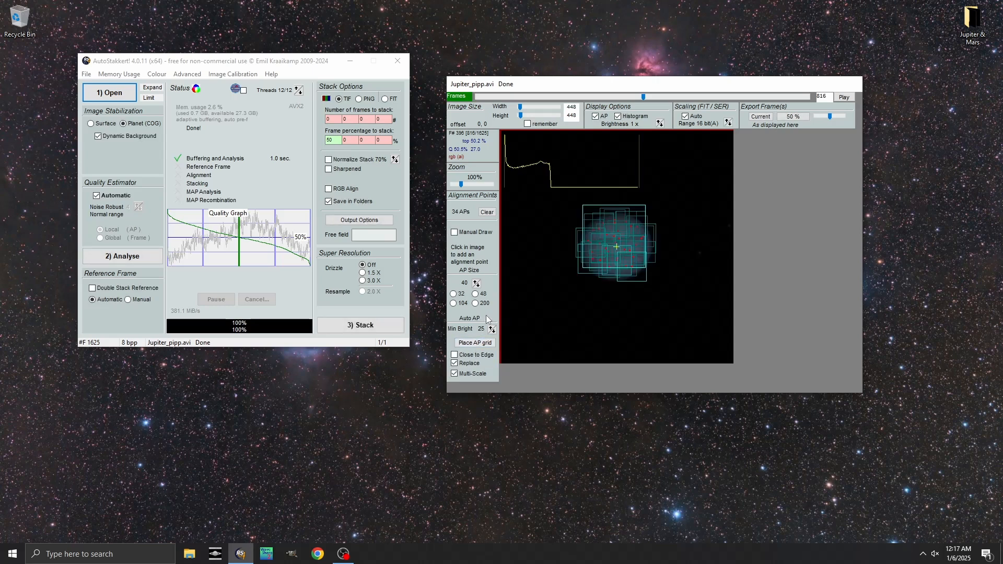
left_click(475, 283)
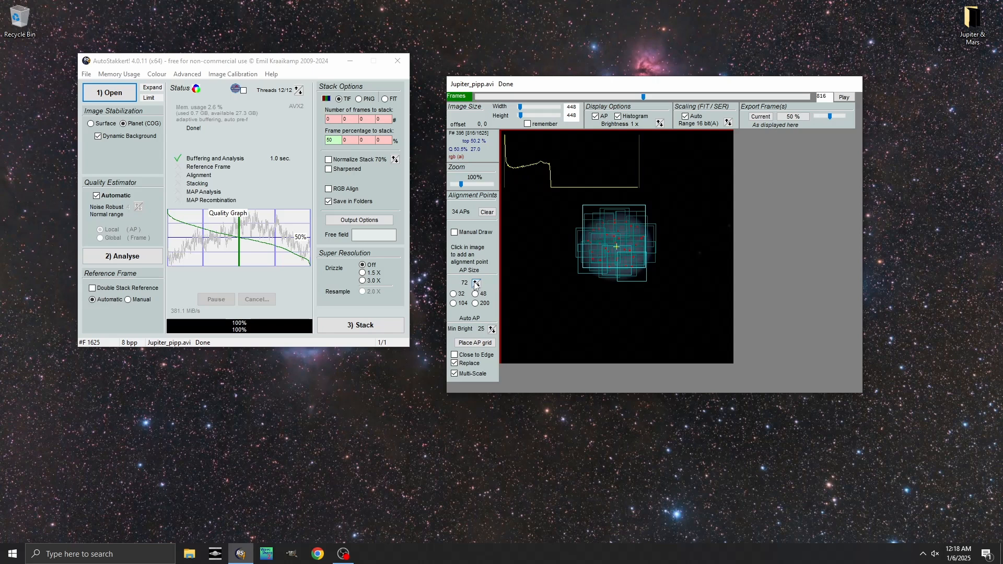
left_click(479, 343)
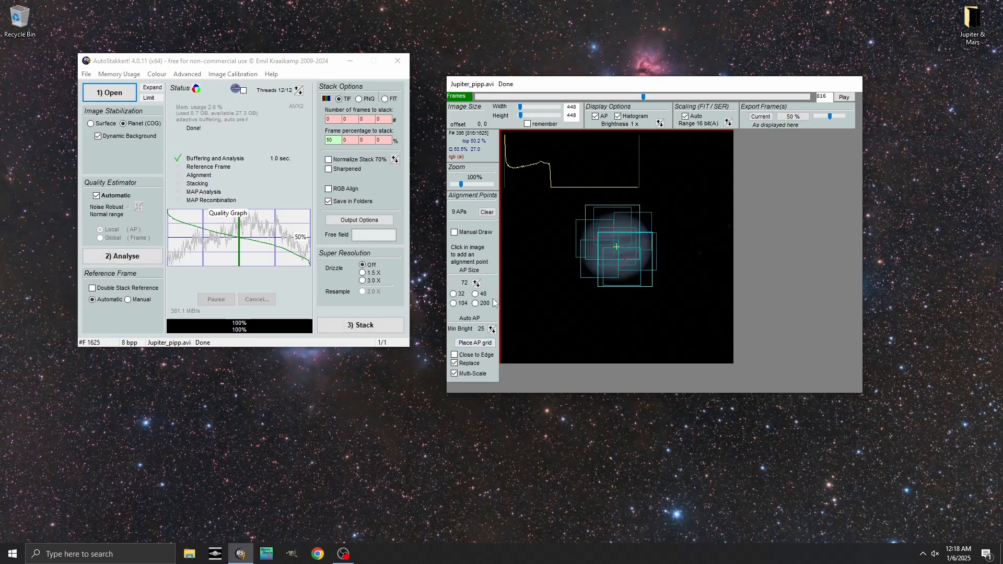
left_click(479, 286)
left_click(475, 343)
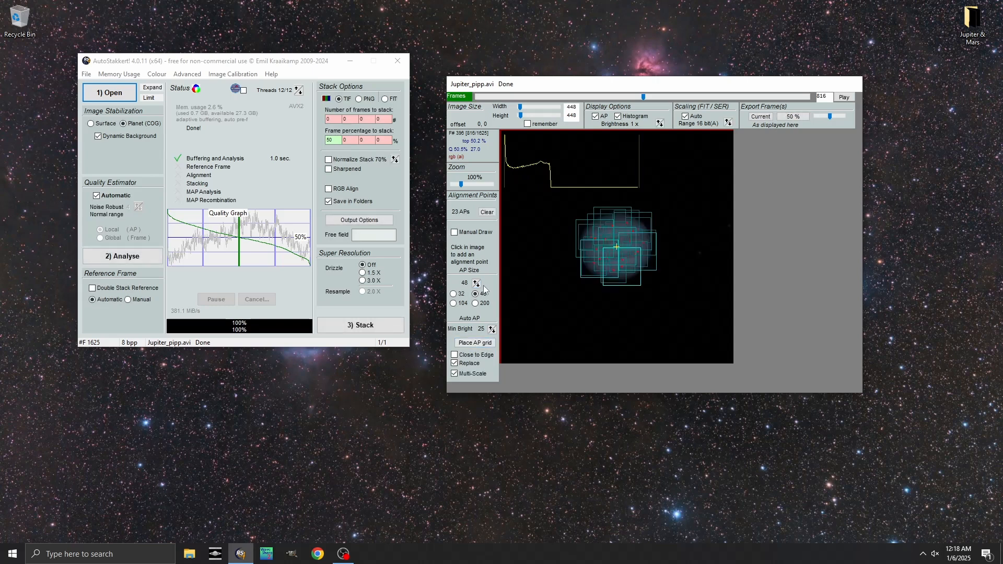
Place an automatic alignment point grid over Jupiter with AP size 40 and minimum brightness 30, and stack the frames
left_click(477, 285)
left_click(475, 343)
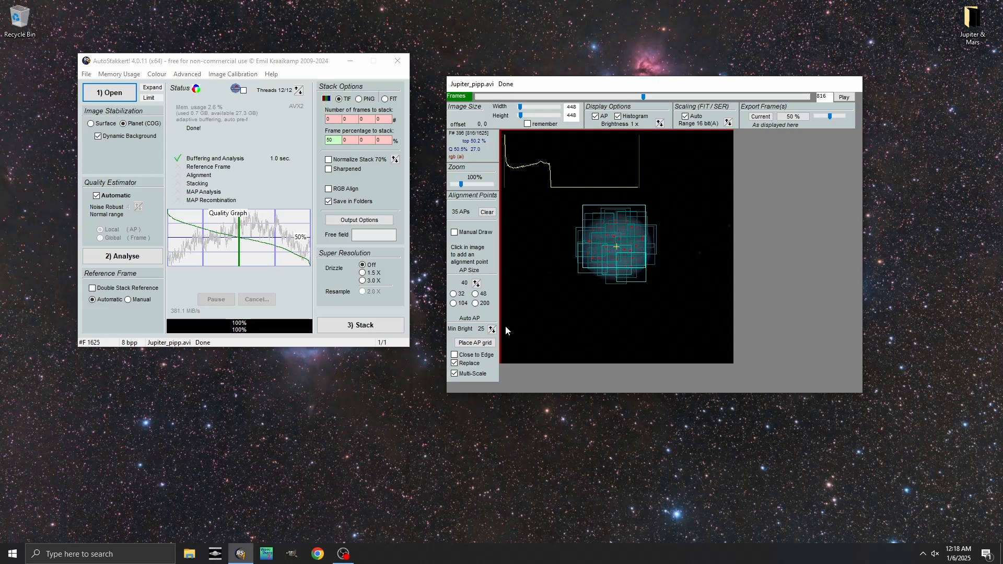
left_click(492, 328)
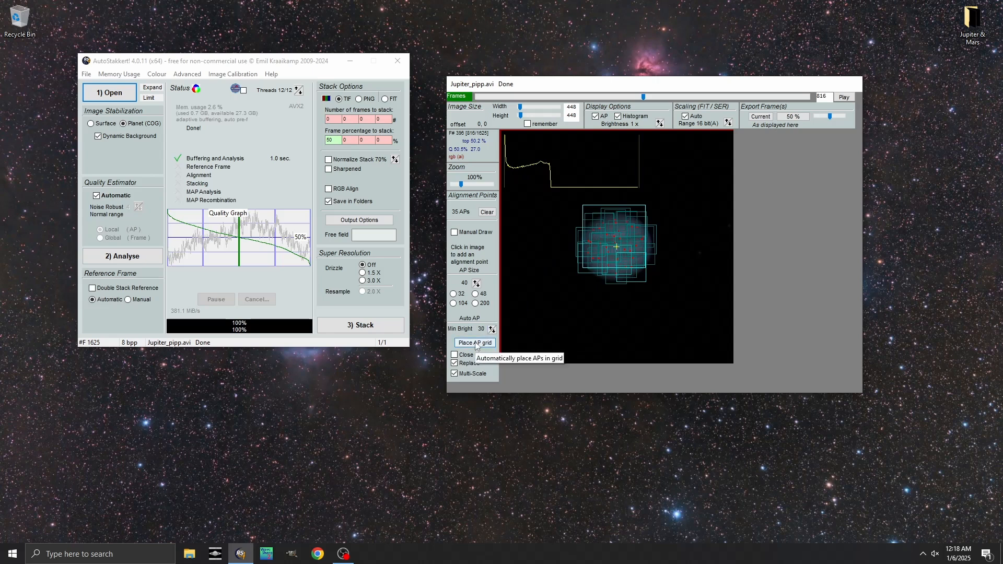
left_click(476, 344)
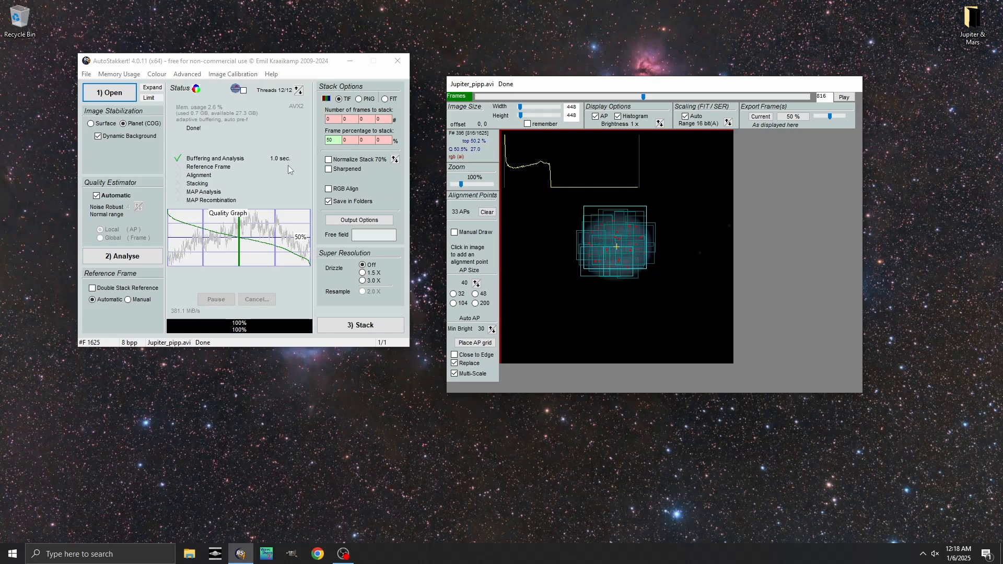
left_click(369, 325)
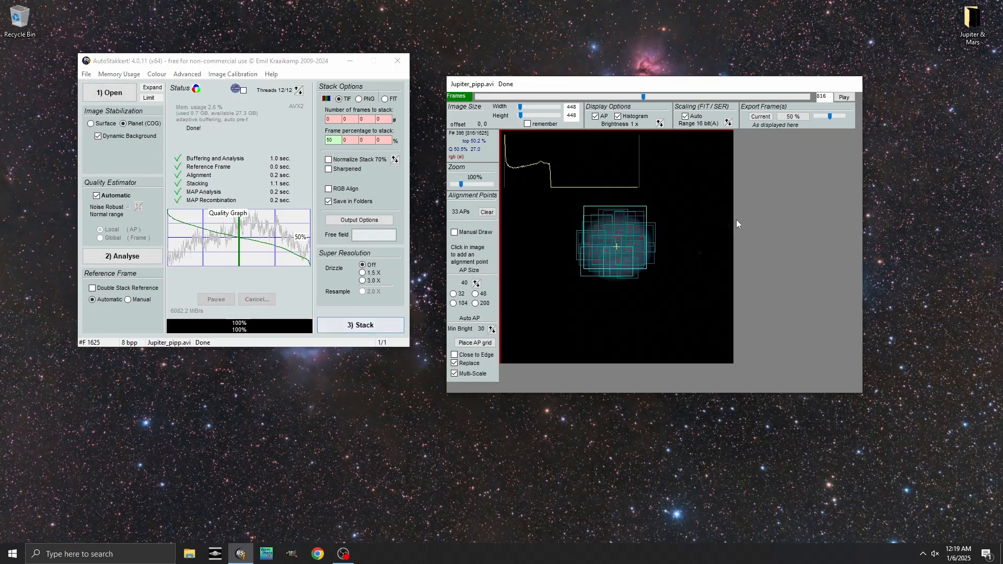
View the stacked Jupiter TIF in the AS_P50 folder of pipp_20250106_001405, closing the viewer and the folder when done
left_click(967, 37)
double_click(967, 37)
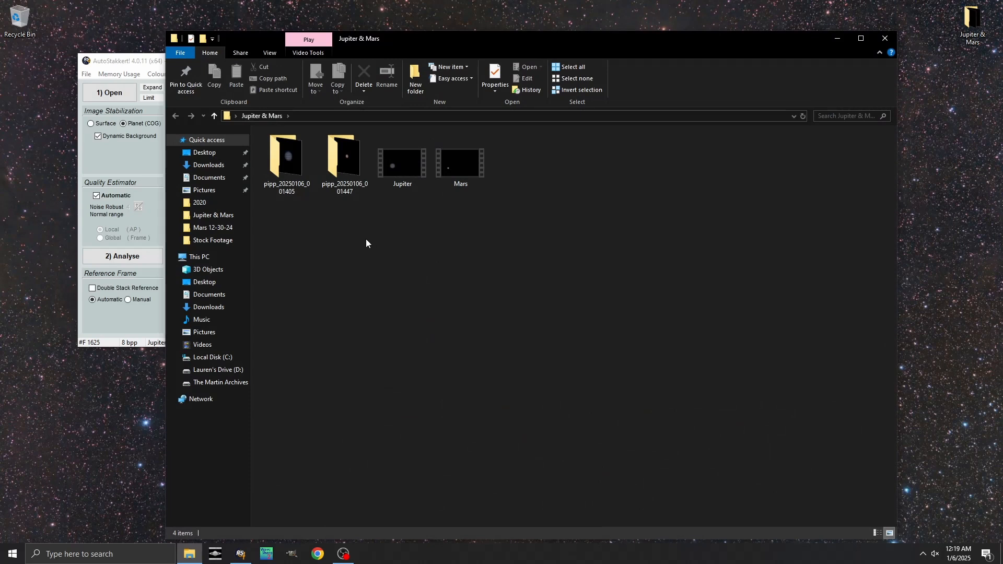
double_click(299, 175)
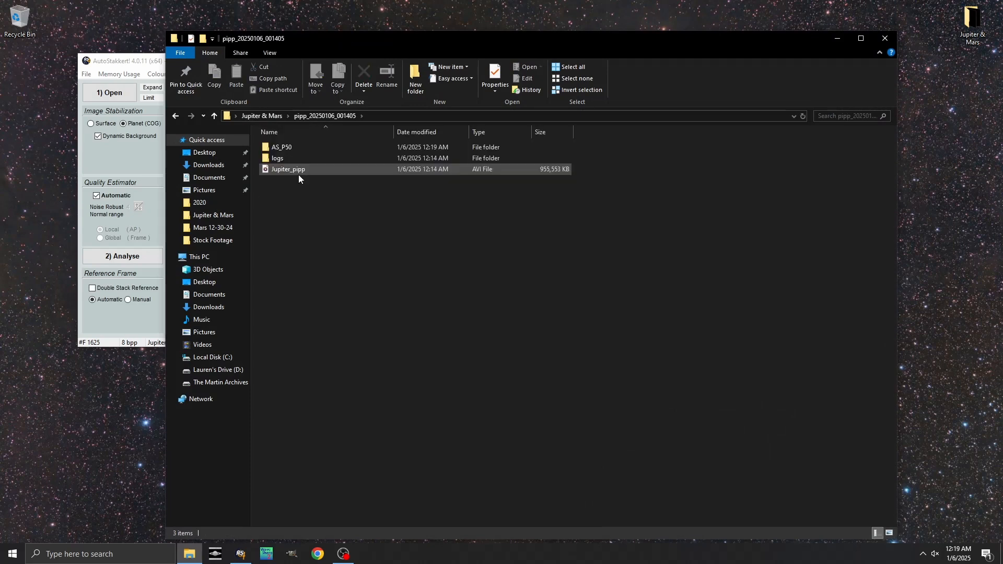
double_click(294, 147)
double_click(340, 159)
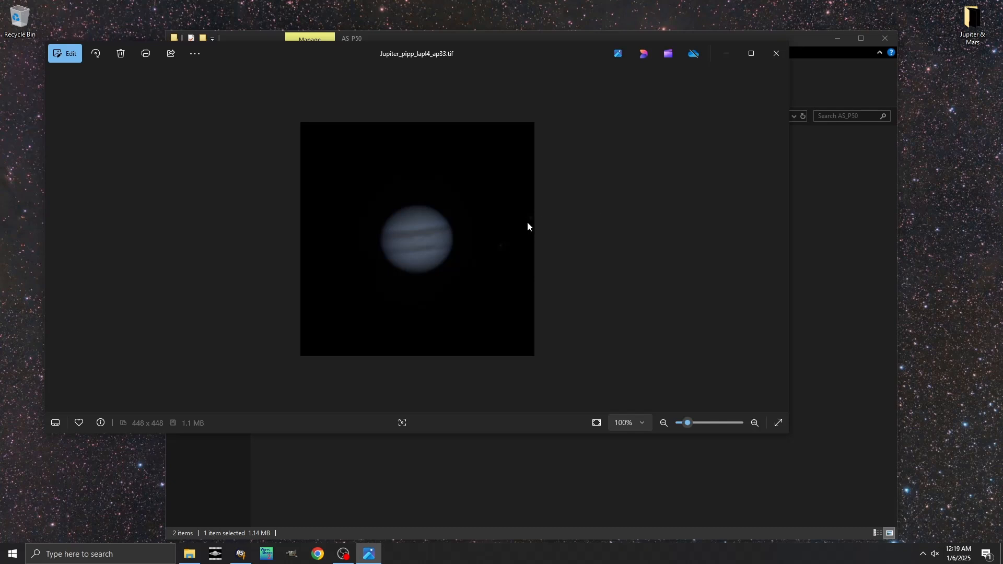
left_click(776, 52)
left_click(885, 38)
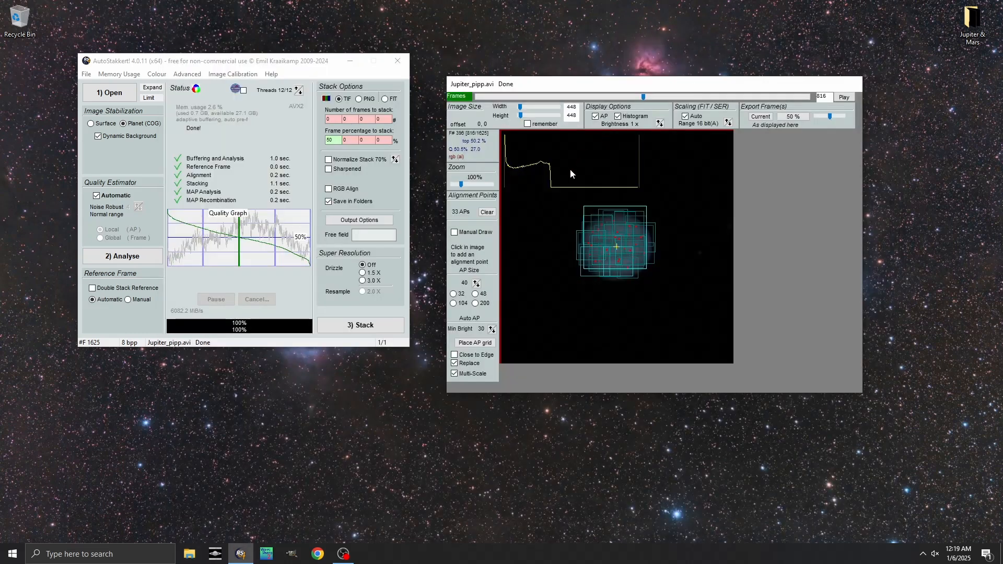
Load Mars_pipp.avi from the pipp_20250106_001447 folder inside Jupiter & Mars for processing
left_click(109, 92)
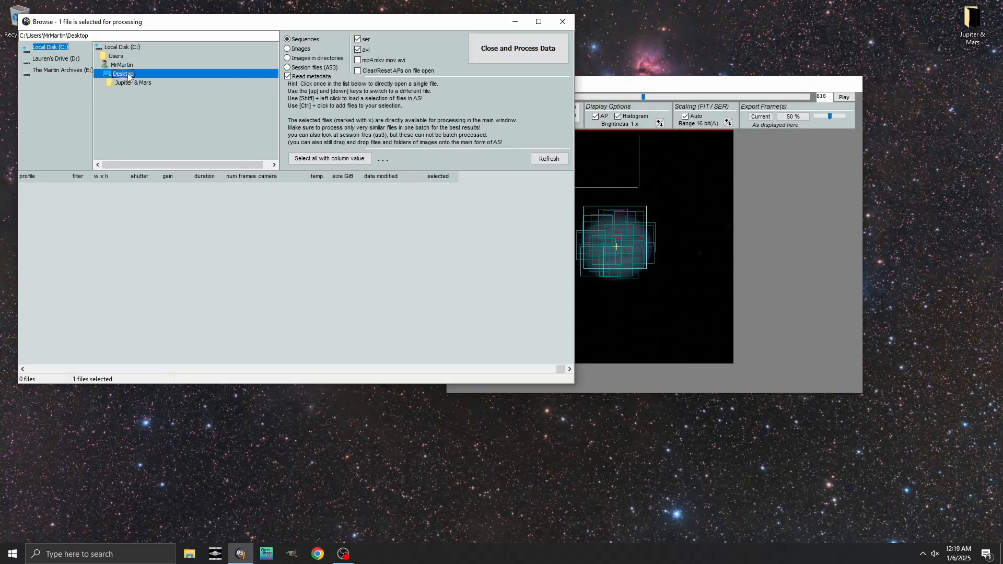
left_click(130, 83)
left_click(152, 91)
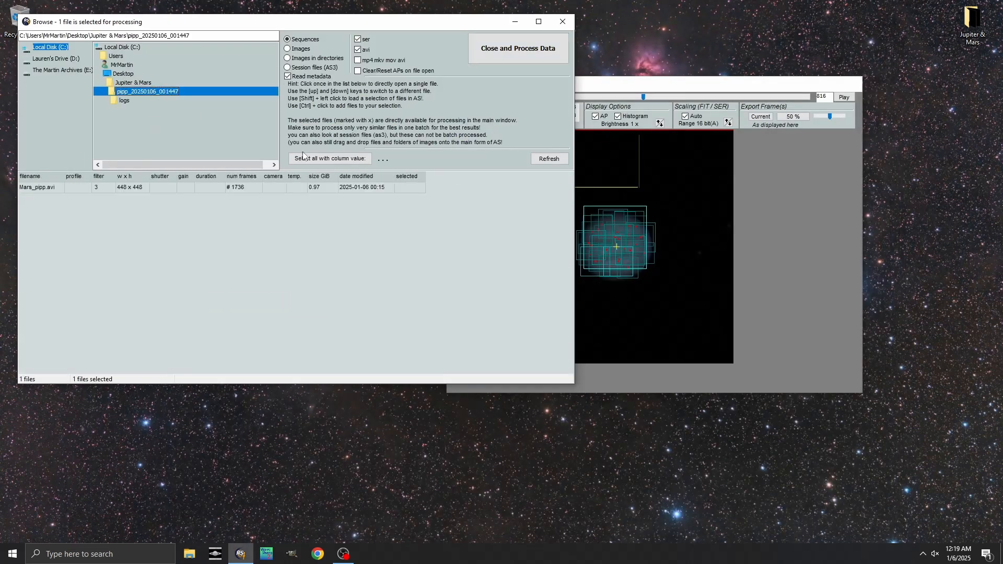
left_click(407, 187)
left_click(516, 49)
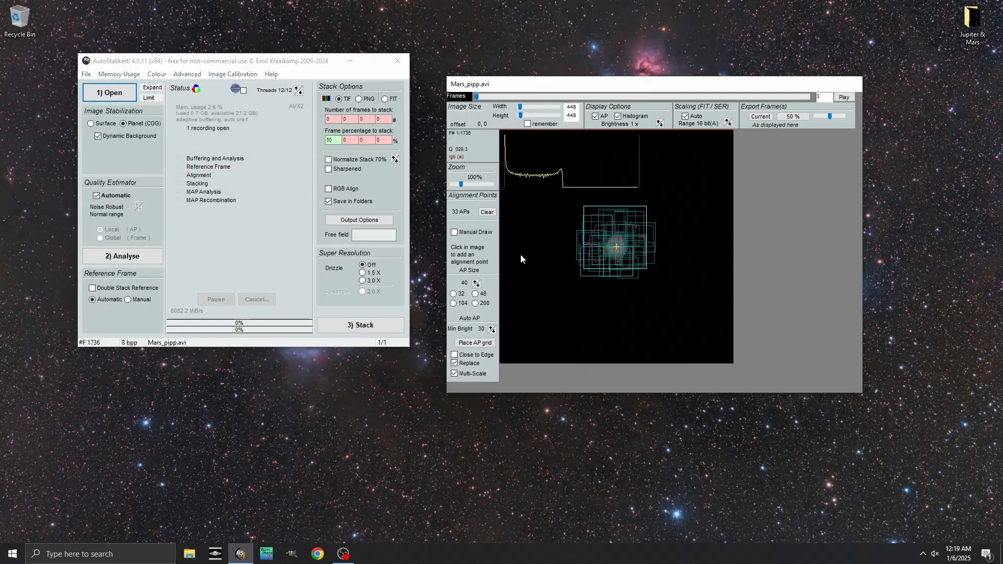
Clear the leftover alignment points and analyse the Mars recording, marking 67% of frames for stacking on the quality graph
left_click(486, 213)
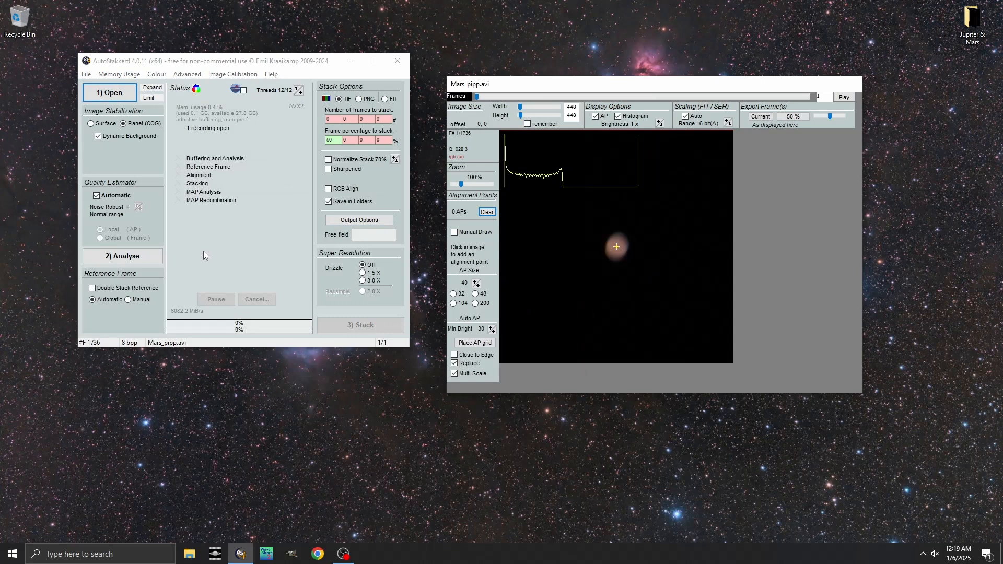
left_click(146, 254)
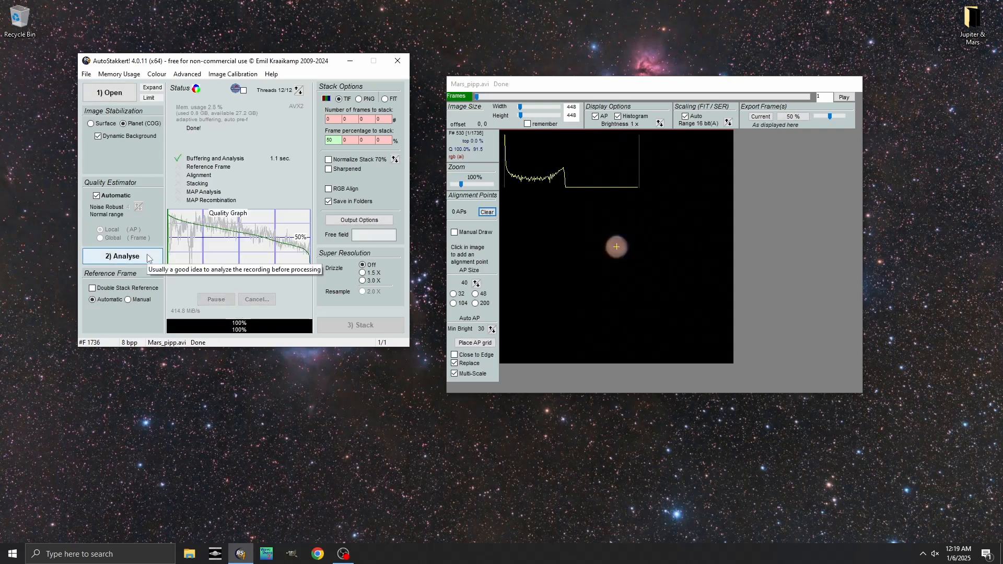
left_click(264, 242)
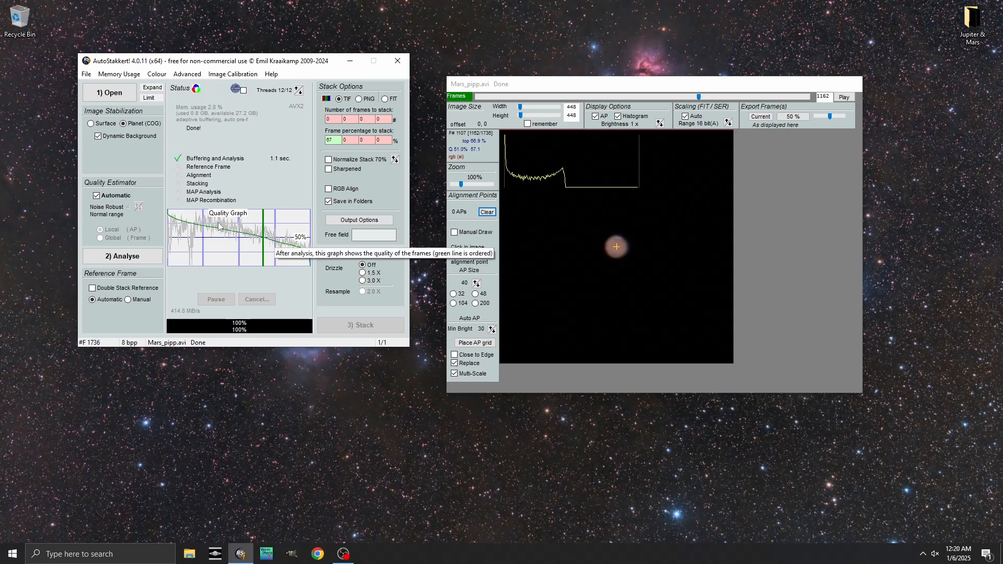
Try extra stack percentages of 50 and 25 for Mars and clear them again, keeping only the first percentage
left_click(343, 141)
type("50")
key("Tab")
type("25")
left_click_drag(368, 141, 343, 140)
key("BackSpace")
key("BackSpace")
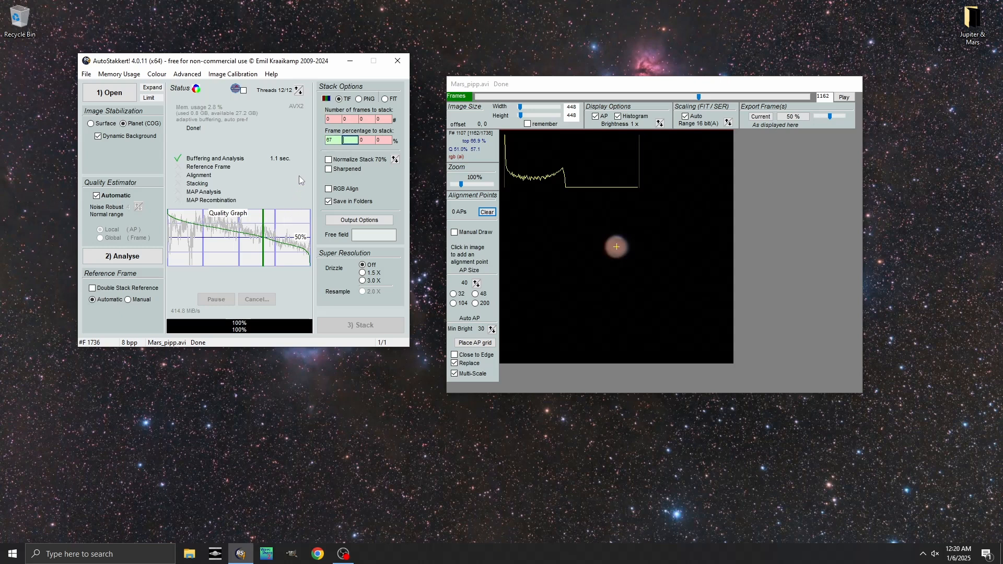
left_click(374, 140)
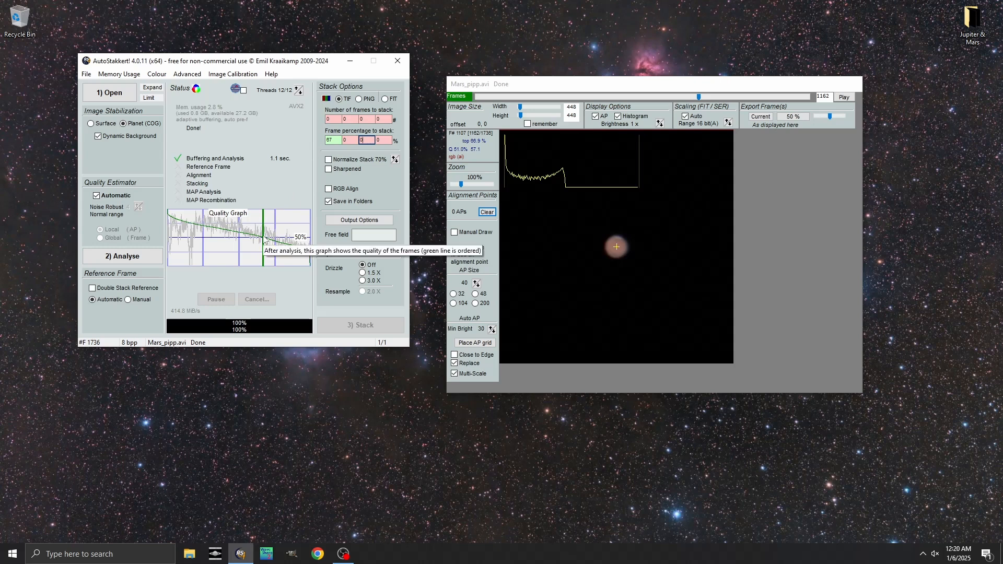
Place an automatic alignment point grid over Mars with AP size 32 and minimum brightness 20, and stack the frames
left_click(477, 285)
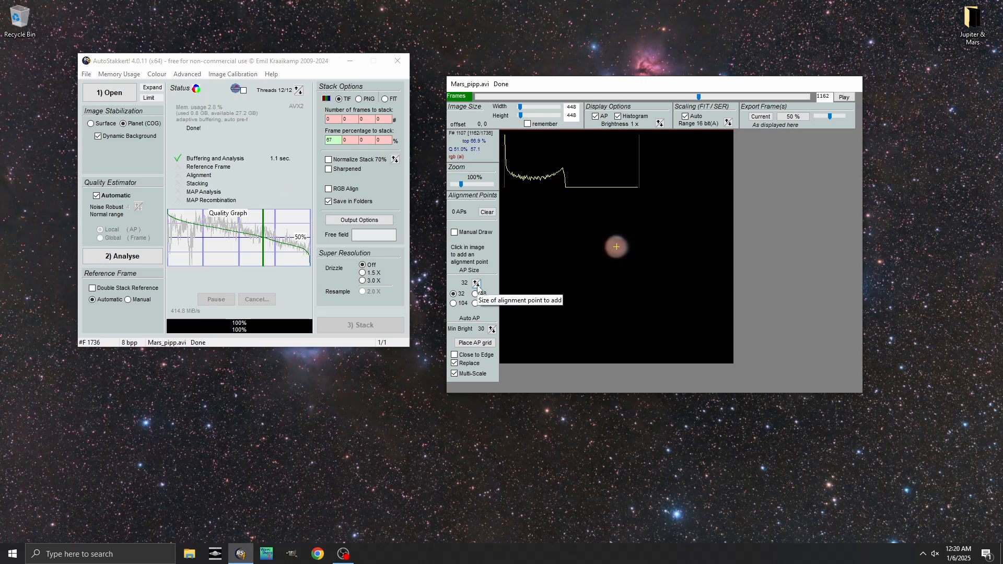
left_click(479, 342)
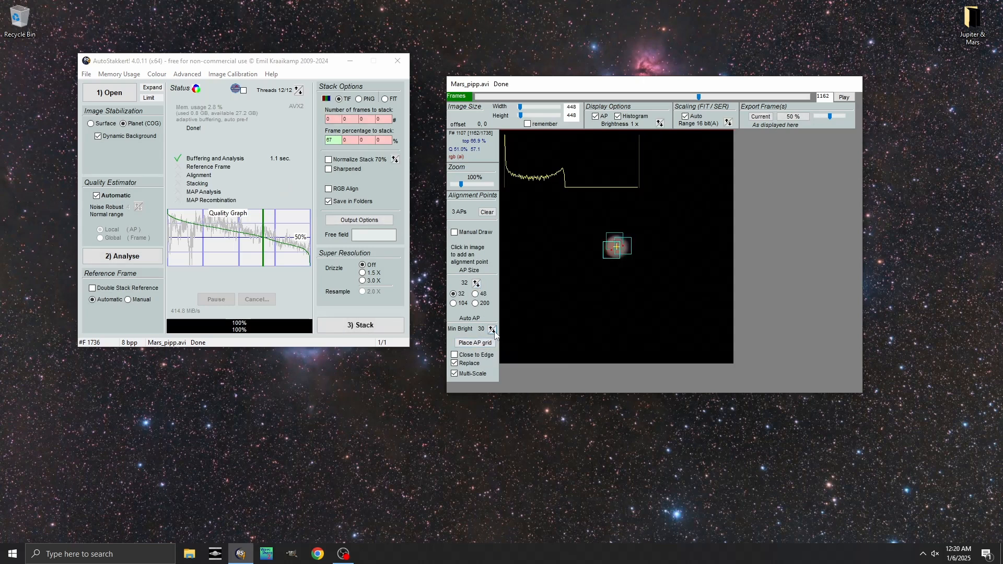
left_click(494, 331)
left_click(488, 343)
left_click(366, 325)
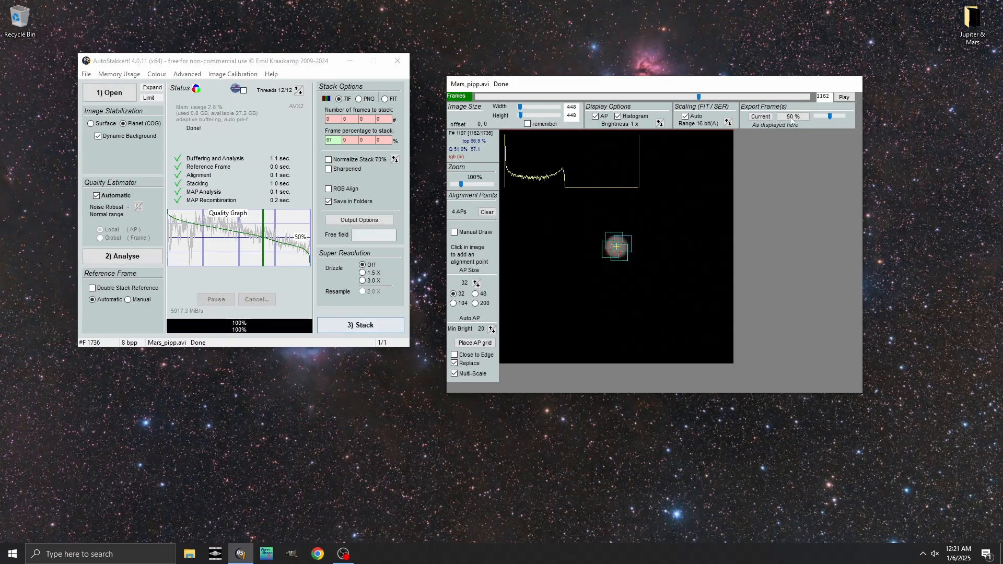
View the stacked Mars TIF in the AS_P67 folder of pipp_20250106_001447, closing the viewer and minimizing the folder when done
double_click(972, 22)
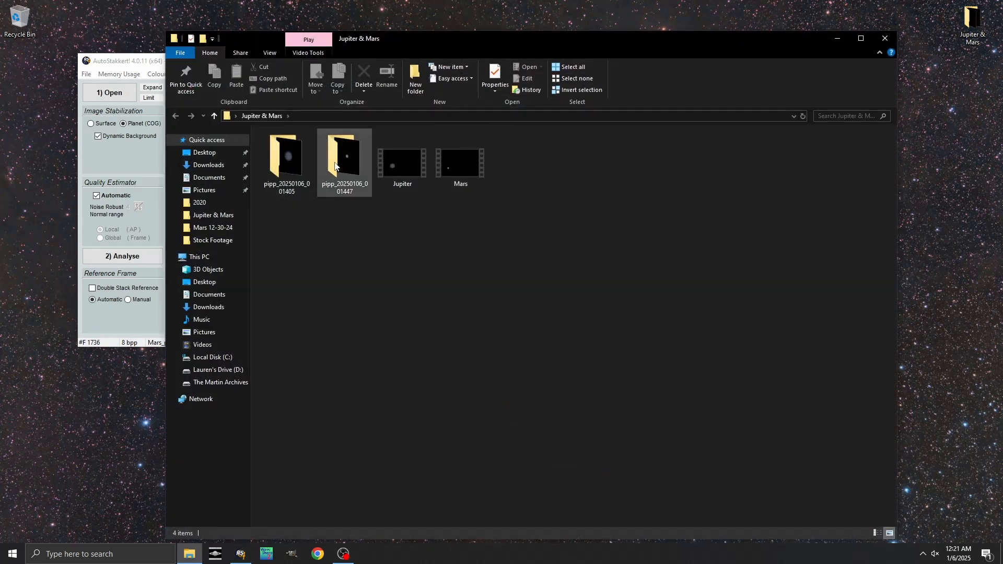
double_click(335, 163)
double_click(309, 154)
double_click(349, 151)
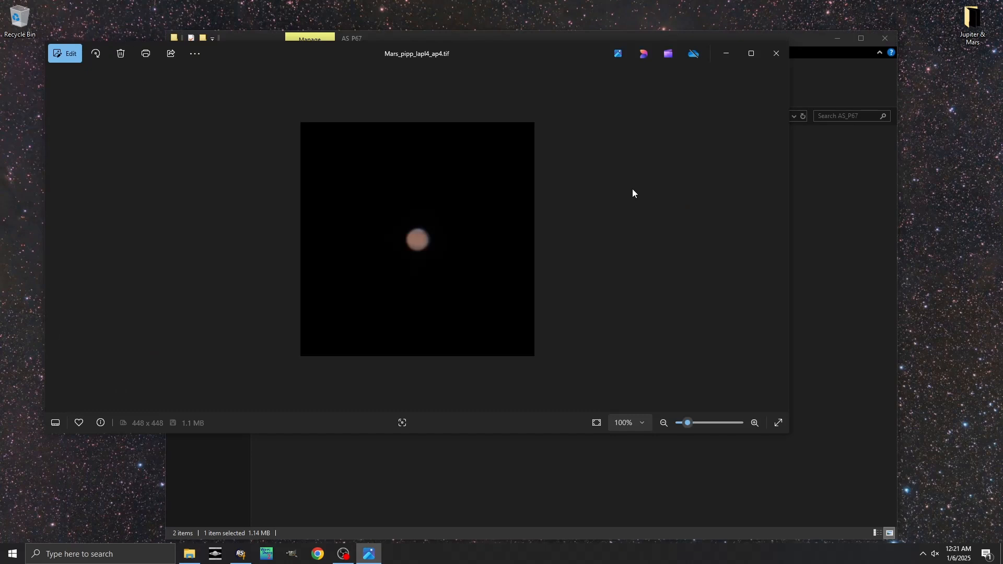
left_click(778, 56)
left_click(838, 39)
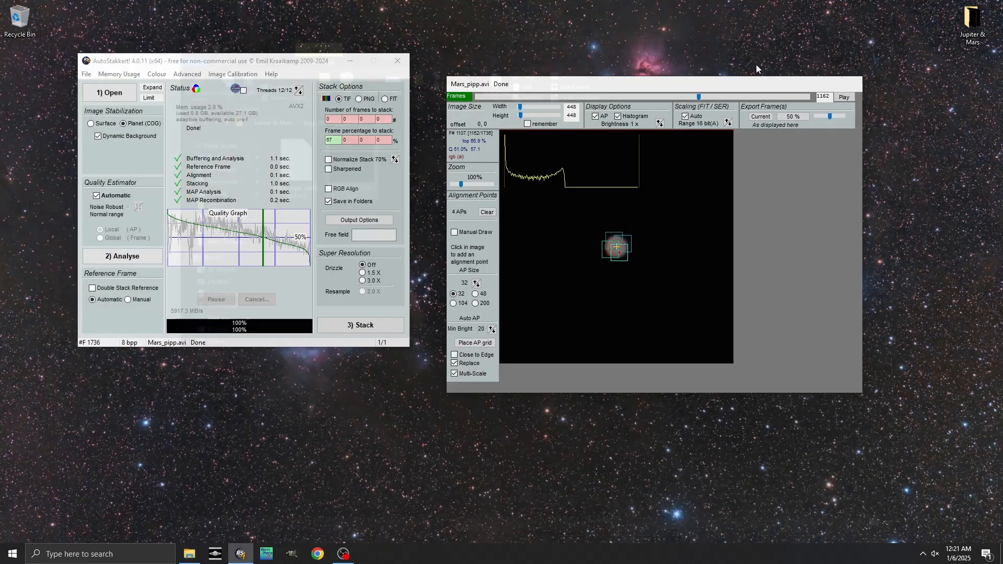
Close AutoStakkert and open Mars_pipp_lapl4_ap4.tif from the AS_P67 folder in waveSharp, accepting the luminance warning
left_click(398, 62)
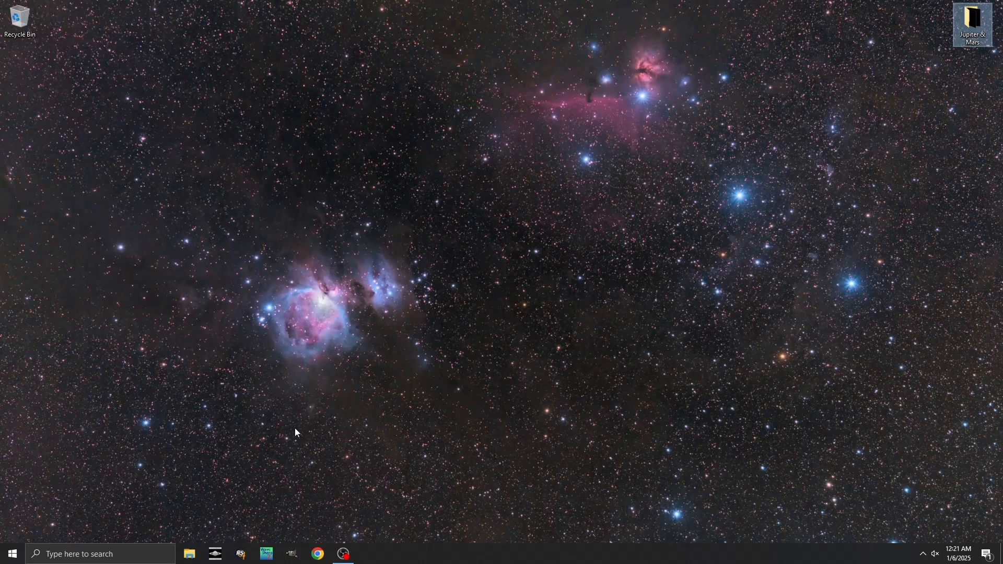
left_click(265, 553)
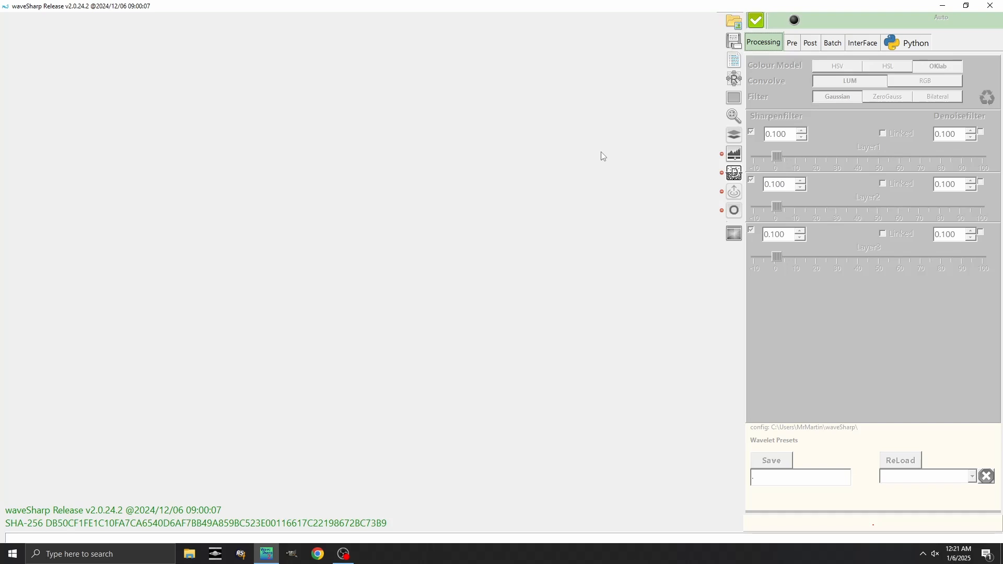
left_click(734, 21)
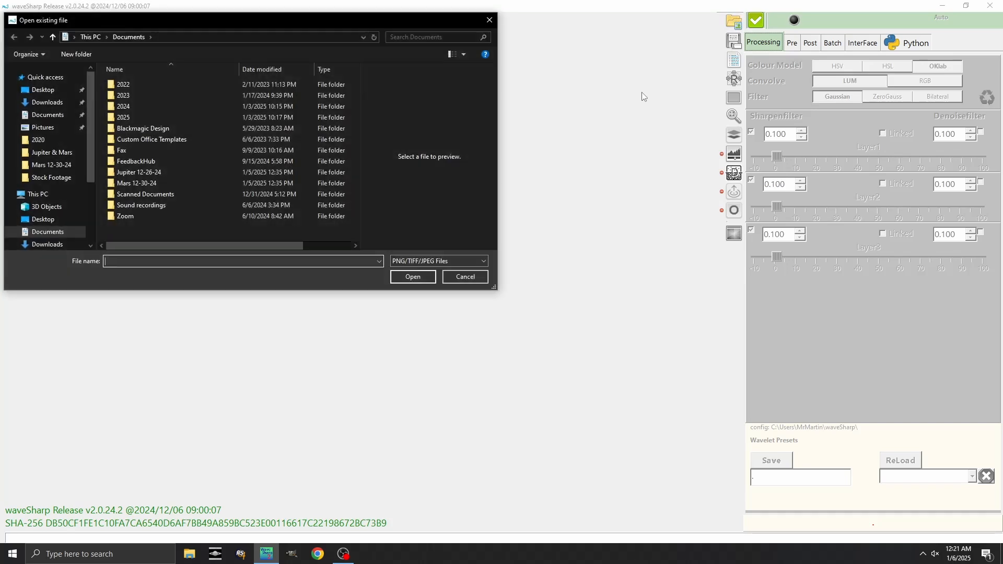
left_click(54, 90)
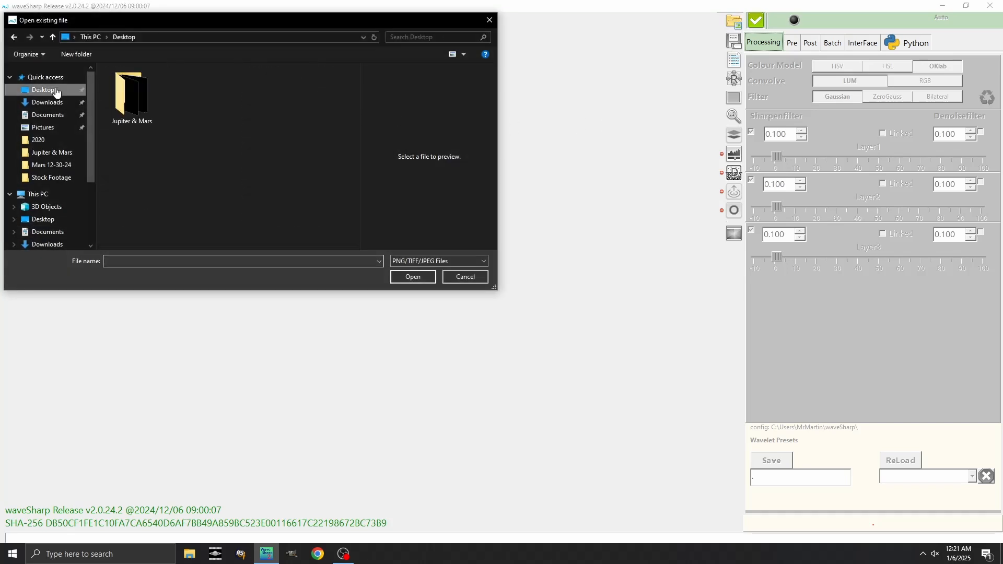
double_click(150, 106)
double_click(199, 106)
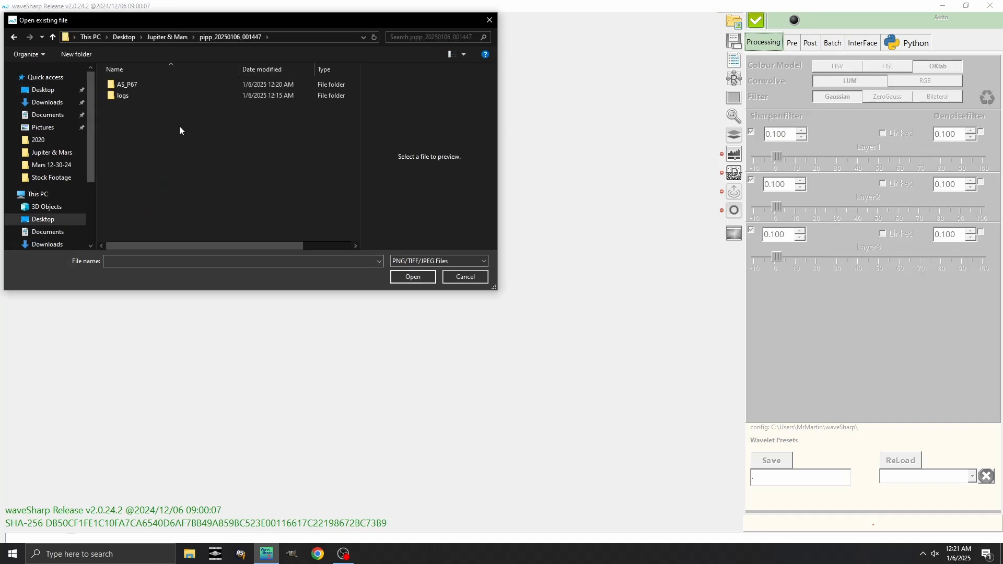
double_click(130, 86)
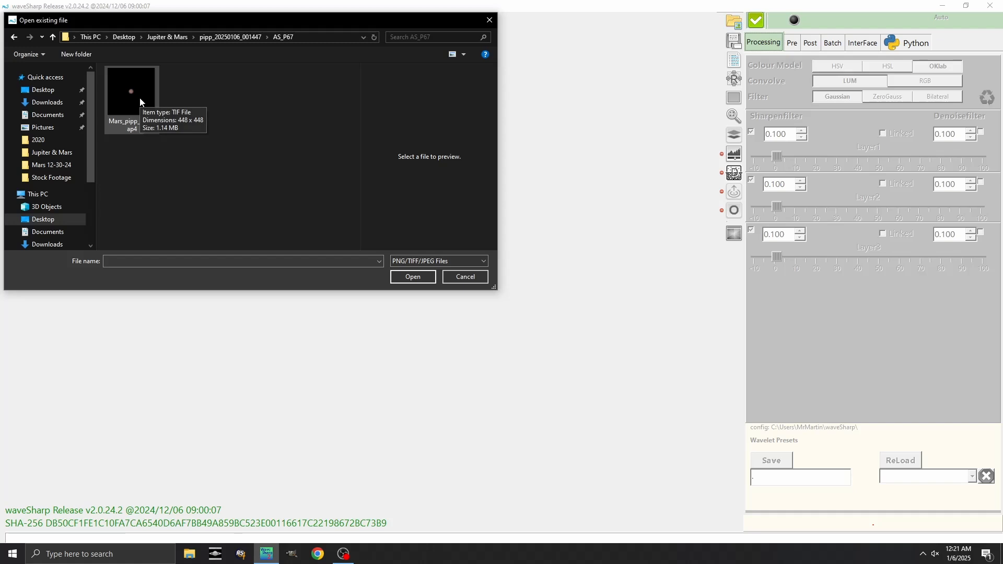
double_click(139, 98)
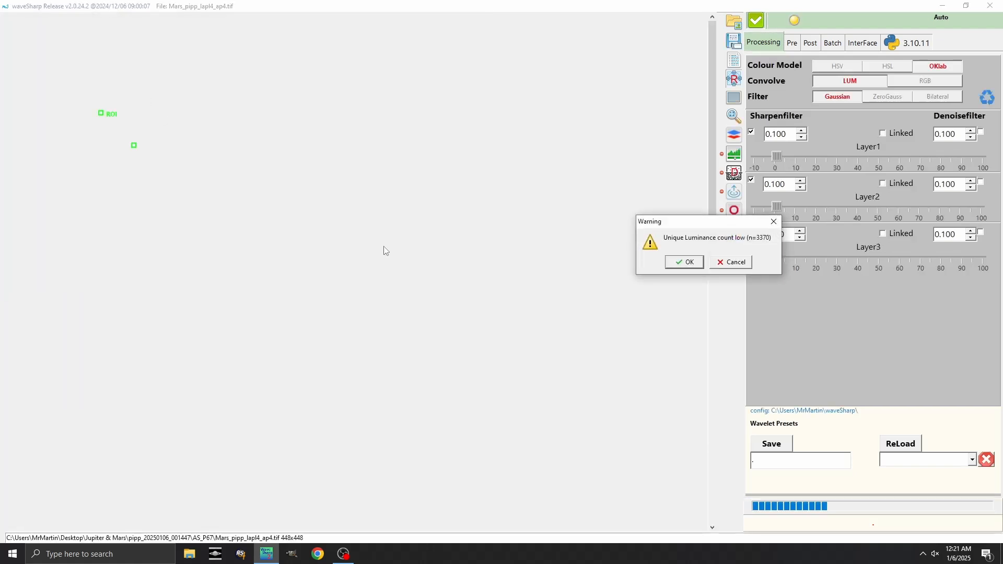
left_click(687, 262)
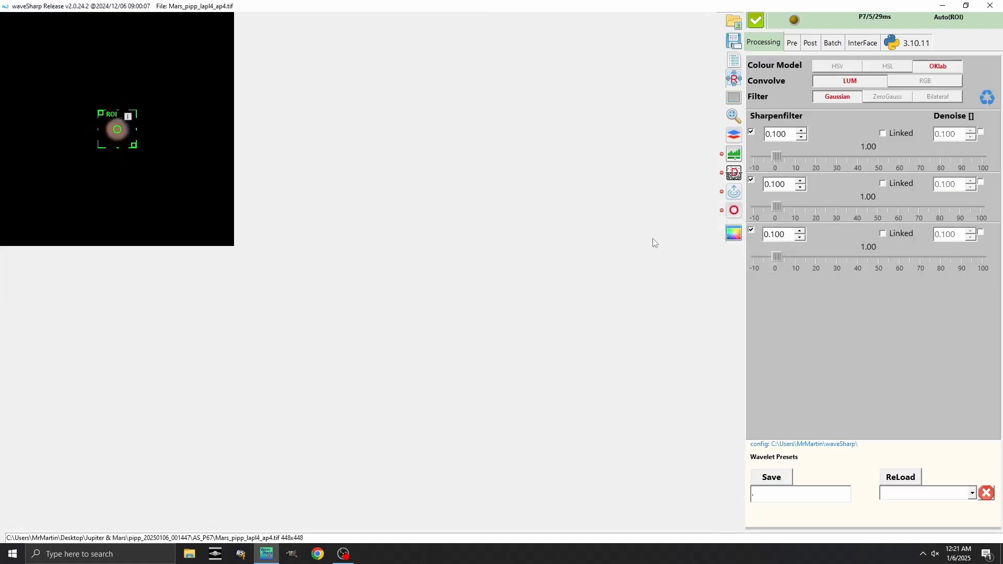
Show a 2.0x zoom view of Mars and brighten the image by lowering the histogram's white point to about 50921
left_click(735, 115)
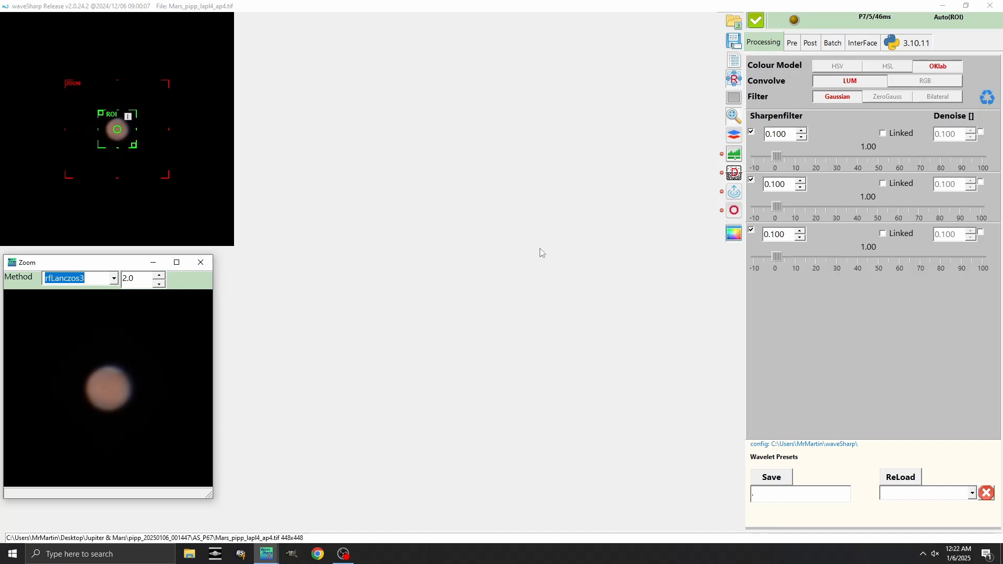
left_click(734, 153)
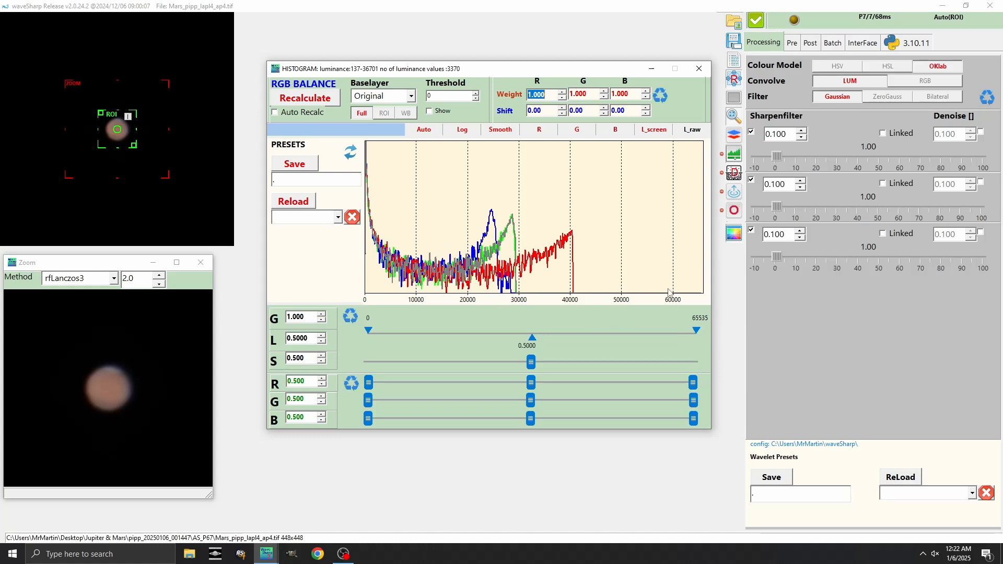
left_click_drag(696, 335, 624, 324)
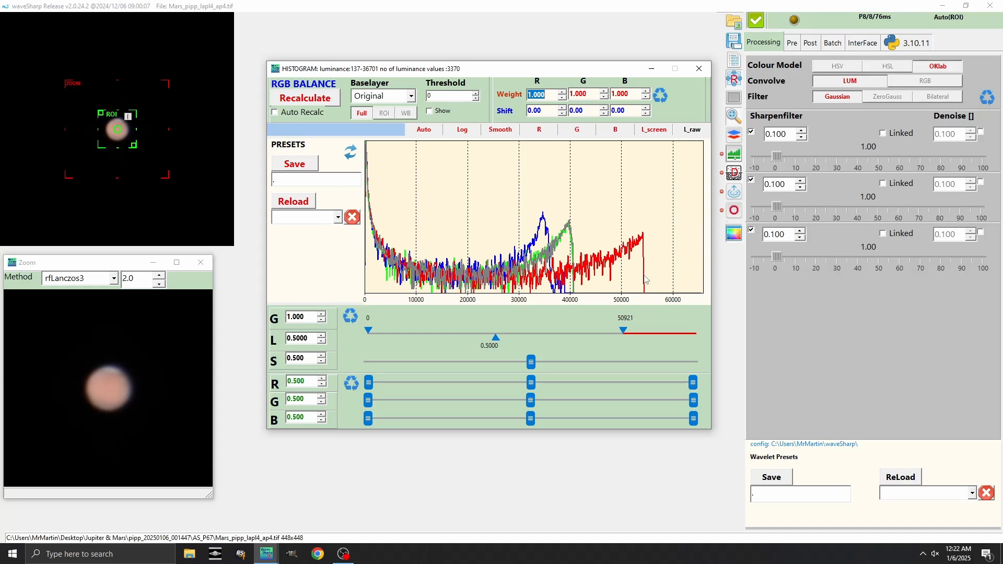
left_click(699, 68)
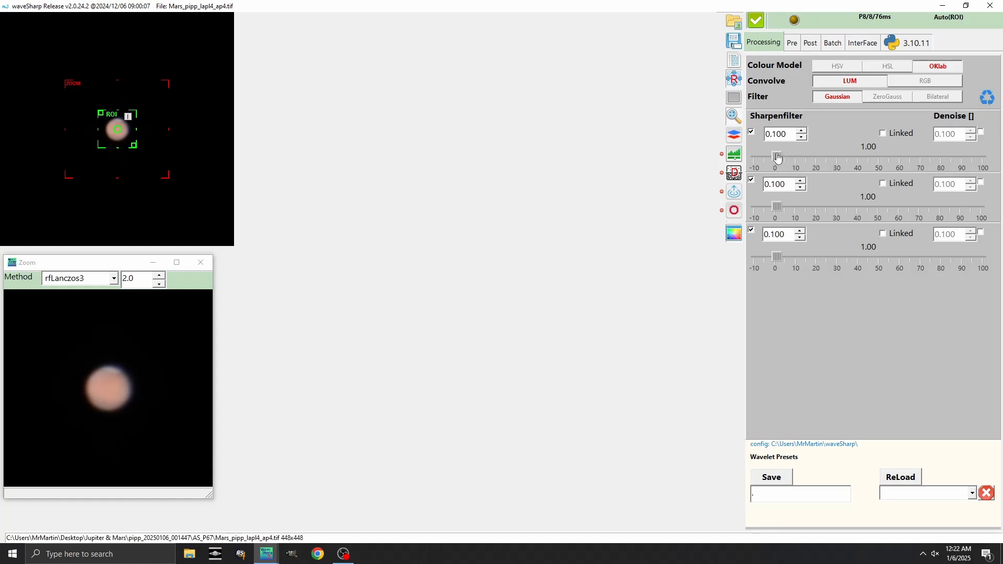
Raise the sharpening strength of wavelet layer 1 to about 90.71
left_click_drag(778, 158, 965, 155)
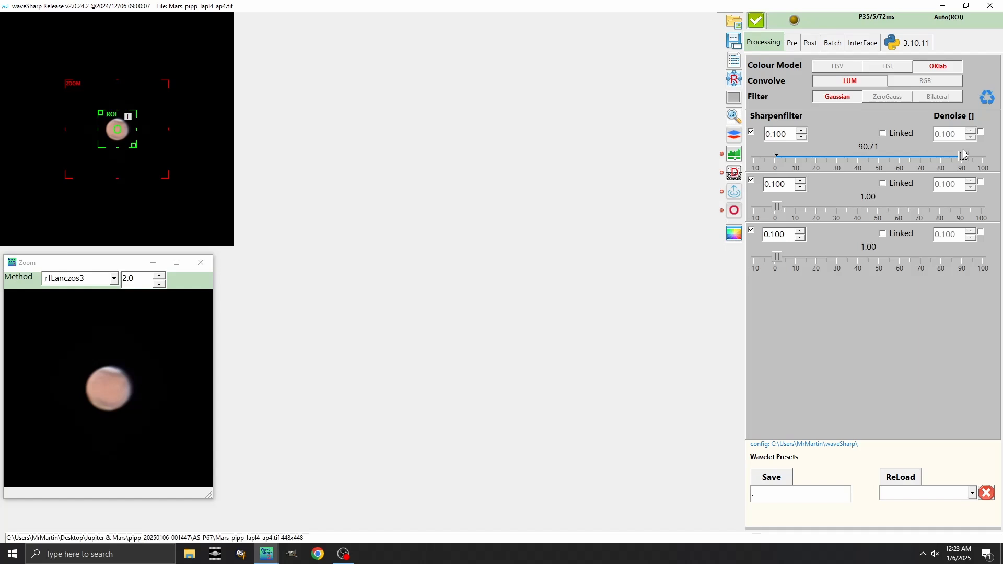
Try a sharpen filter value of 0.140 on wavelet layer 1 and return it to 0.100
left_click(803, 131)
left_click(803, 131)
left_click(804, 131)
left_click(804, 131)
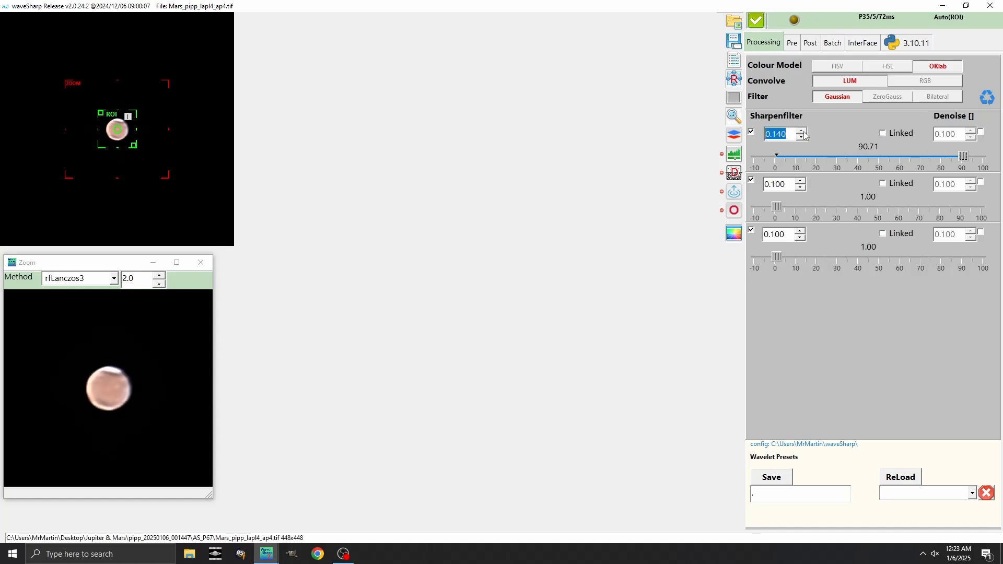
left_click(803, 138)
left_click(803, 138)
left_click(804, 138)
left_click(804, 138)
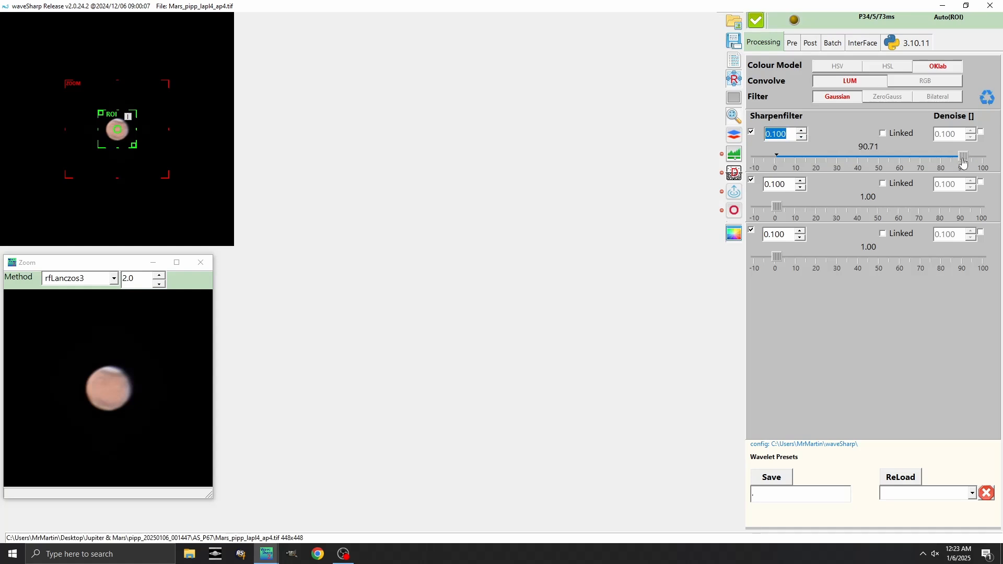
Set the sharpening strength to about 90.96 on wavelet layer 1 and about 20.34 on layer 2
left_click_drag(965, 163, 964, 161)
left_click_drag(777, 207, 816, 210)
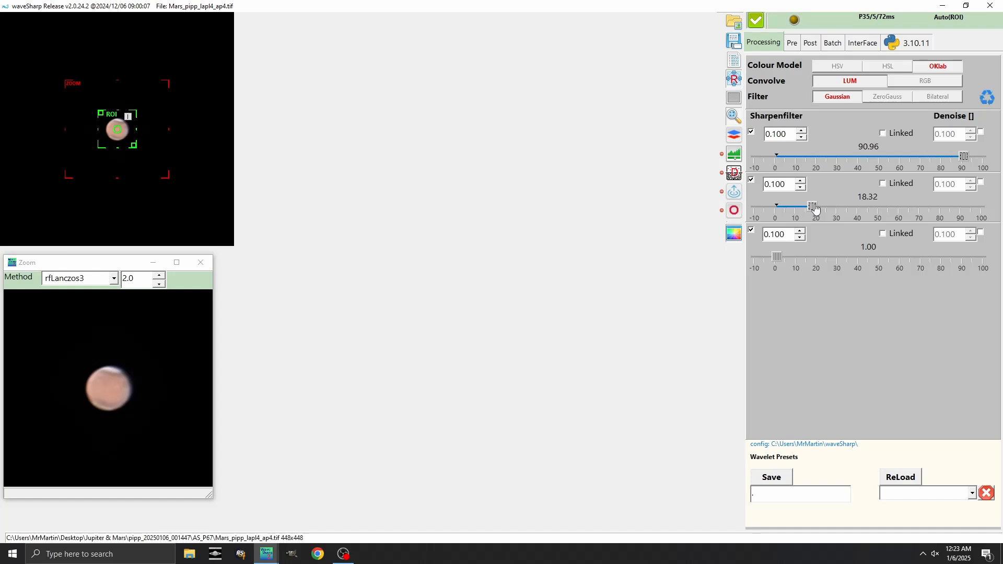
left_click_drag(816, 209, 823, 209)
left_click_drag(824, 209, 819, 213)
Enable denoise at 0.110 on all three wavelet layers and raise layer 3's sharpening strength to about 9.84
left_click(982, 132)
left_click(971, 131)
left_click(982, 183)
left_click(971, 181)
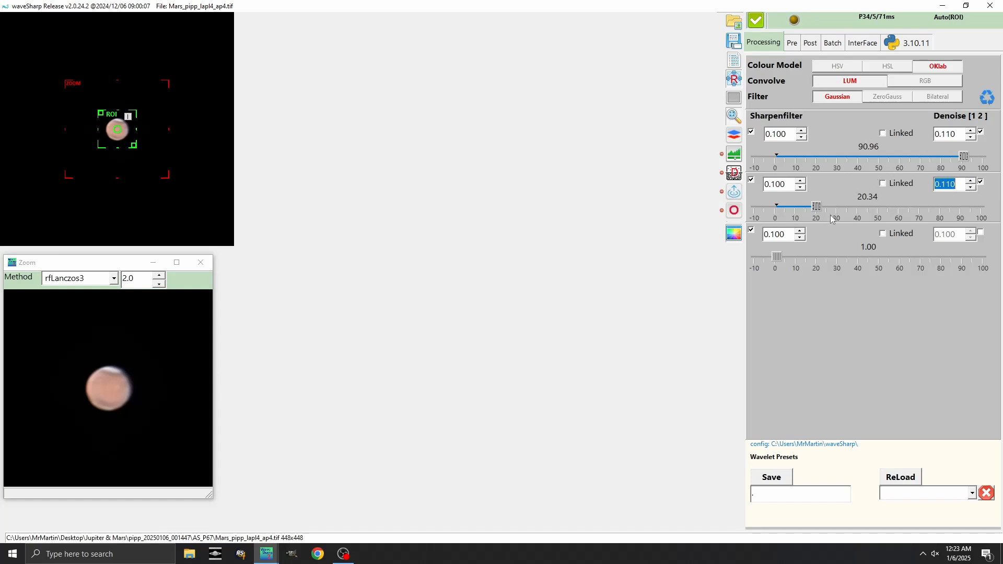
left_click_drag(777, 256, 800, 261)
left_click(981, 233)
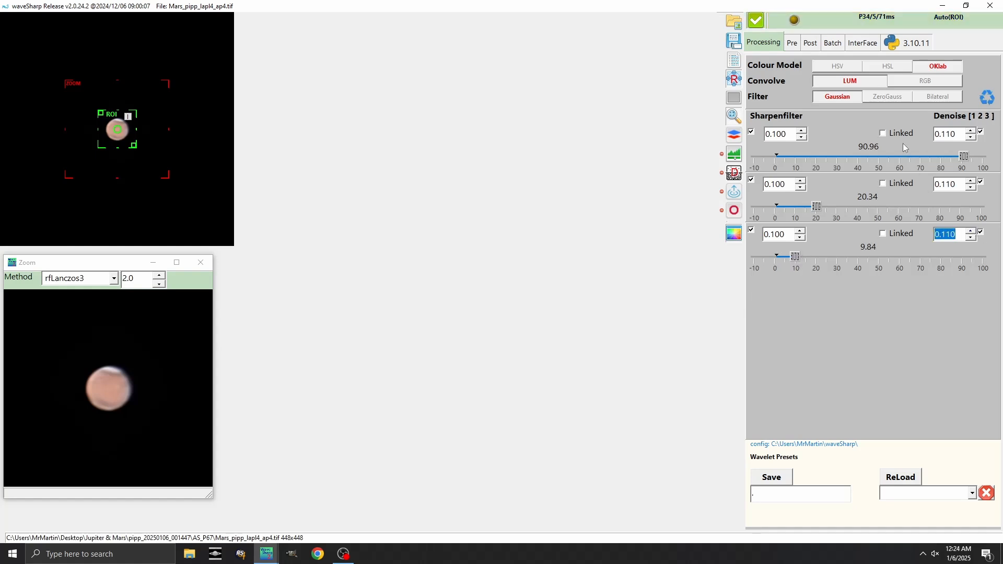
Raise the Mars image's saturation to 0.600 in the histogram and save the result as a TIFF named Mars Final
left_click(734, 154)
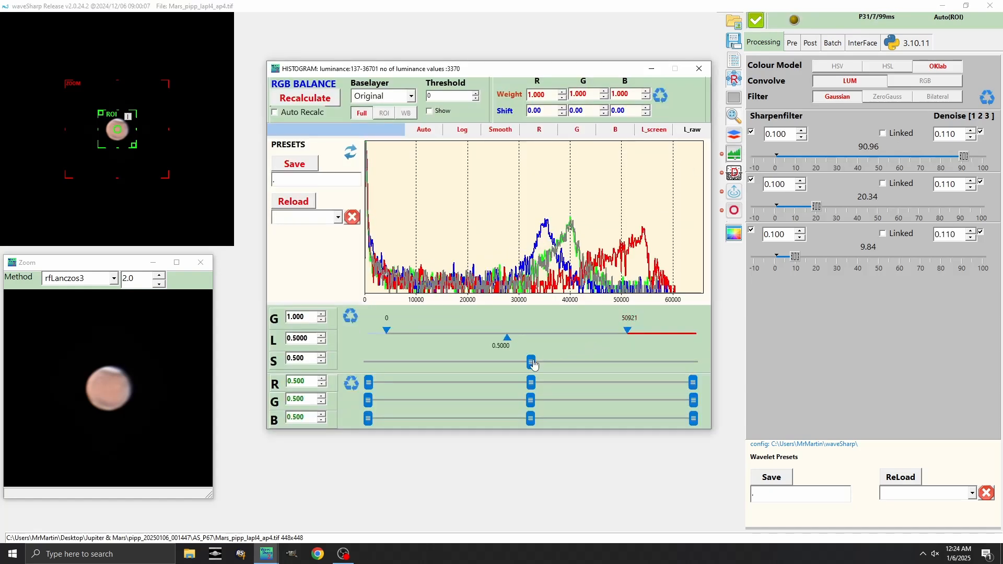
left_click_drag(532, 364, 601, 367)
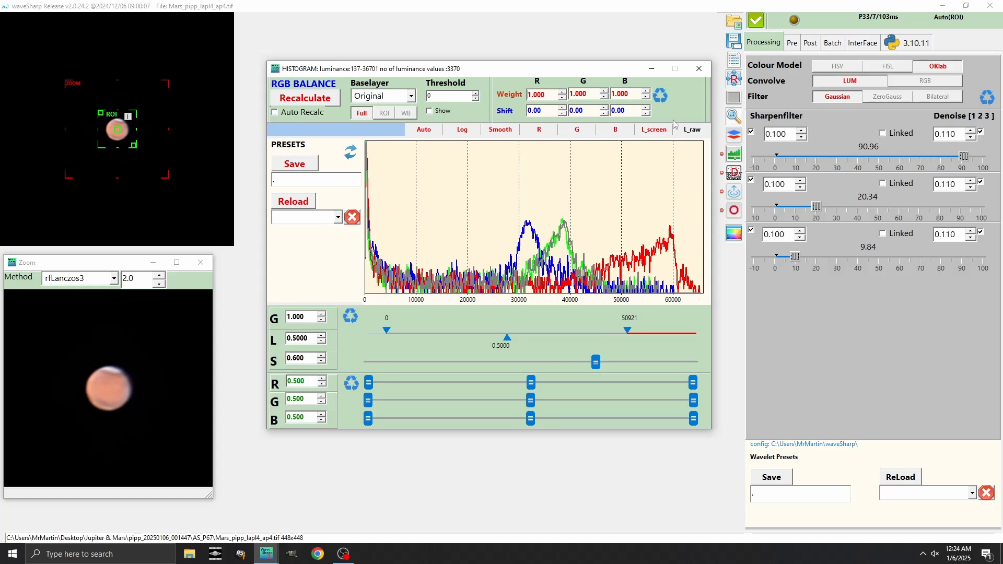
left_click(734, 40)
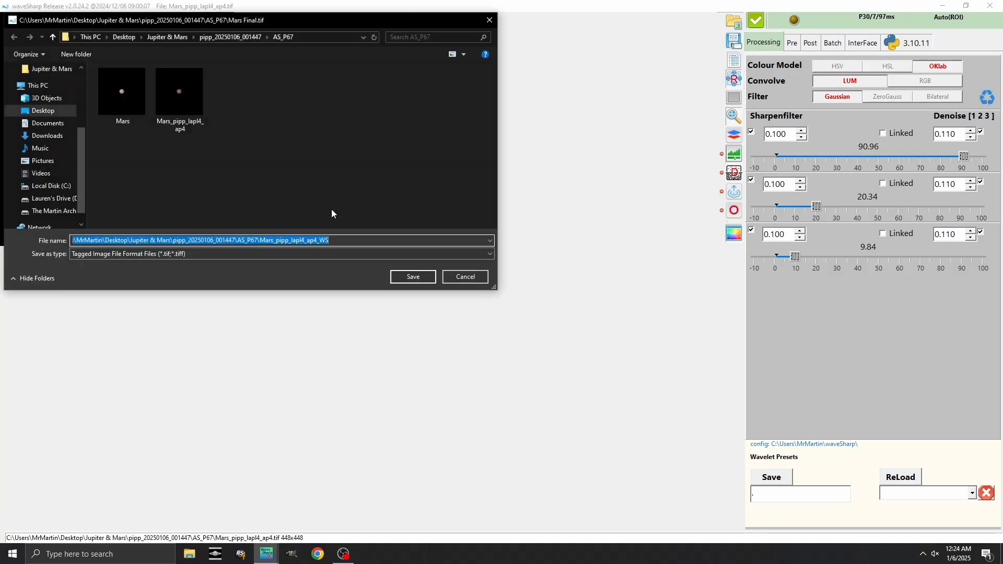
type("Mars Final")
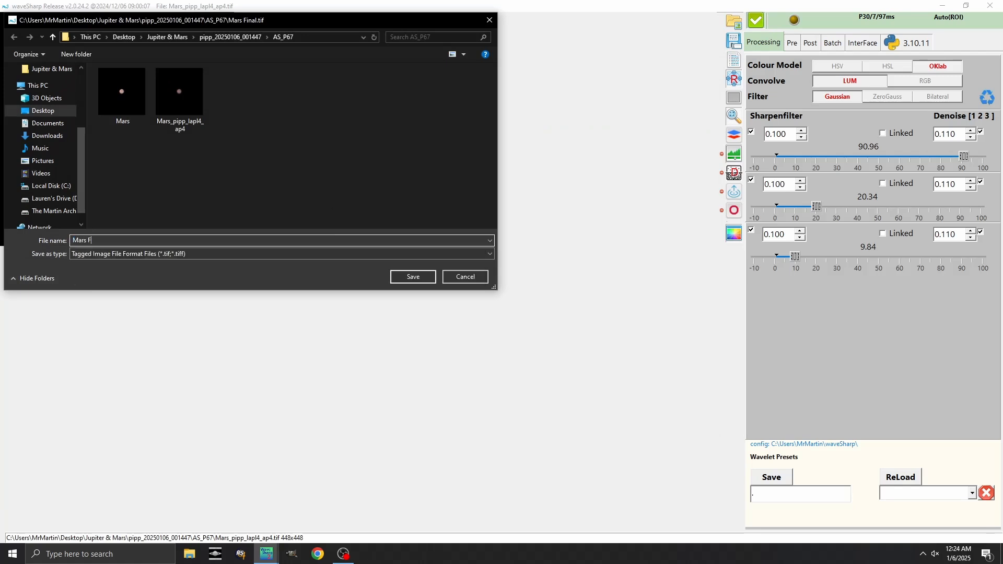
left_click(491, 255)
left_click(312, 281)
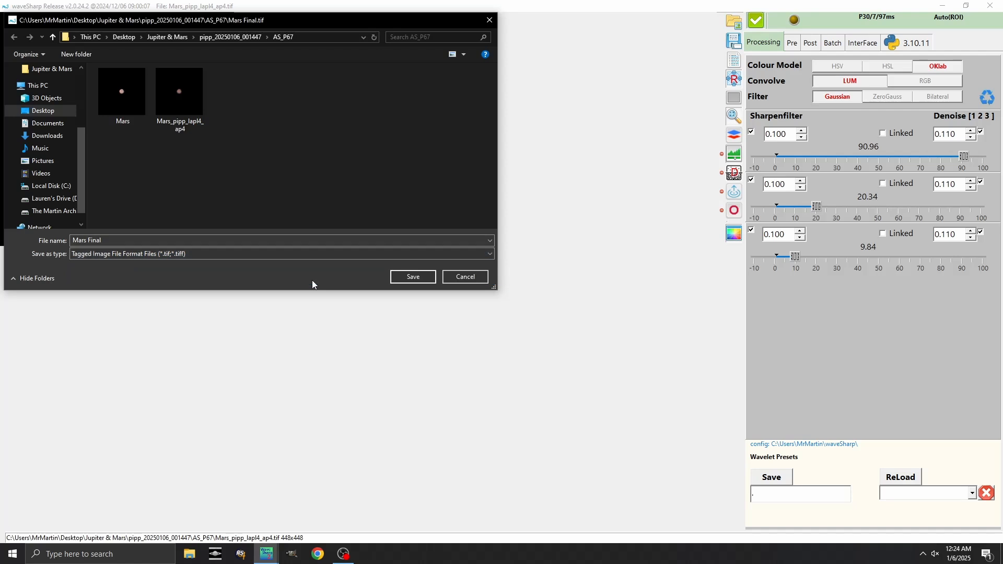
left_click(429, 277)
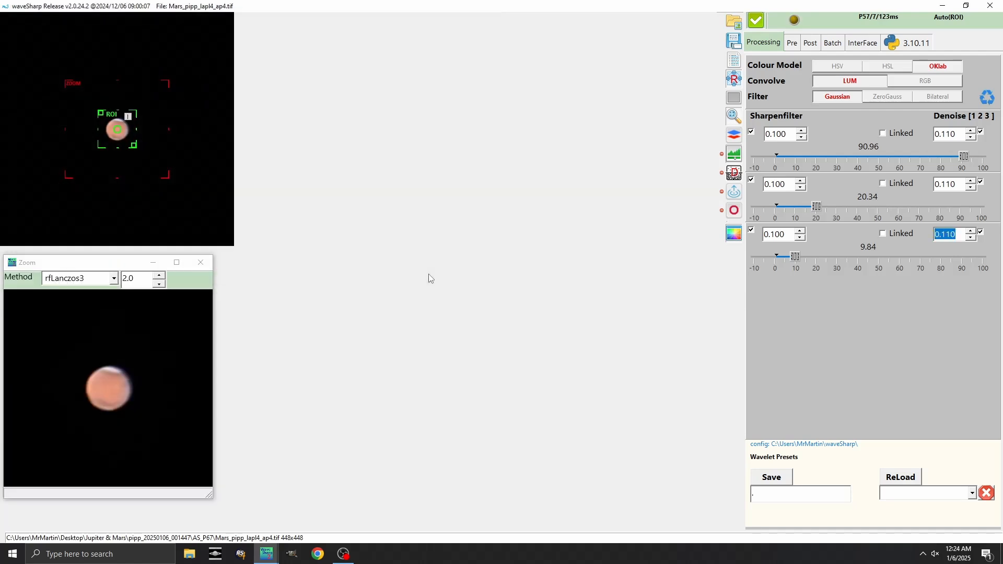
Open Jupiter_pipp_lapl4_ap33.tif from the AS_P50 folder of pipp_20250106_001405 and show it in a 2.0x zoom view
left_click(733, 21)
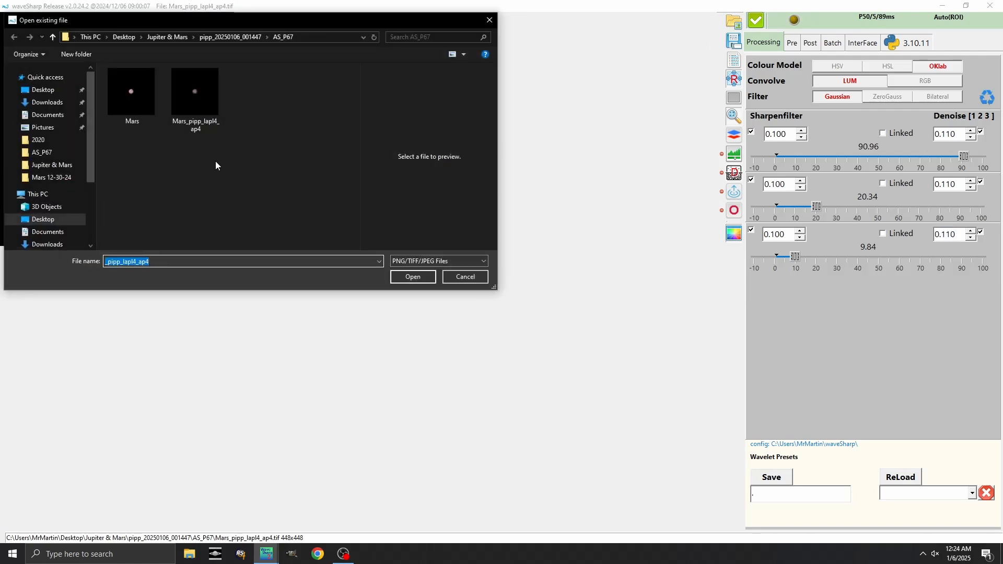
left_click(43, 90)
double_click(144, 95)
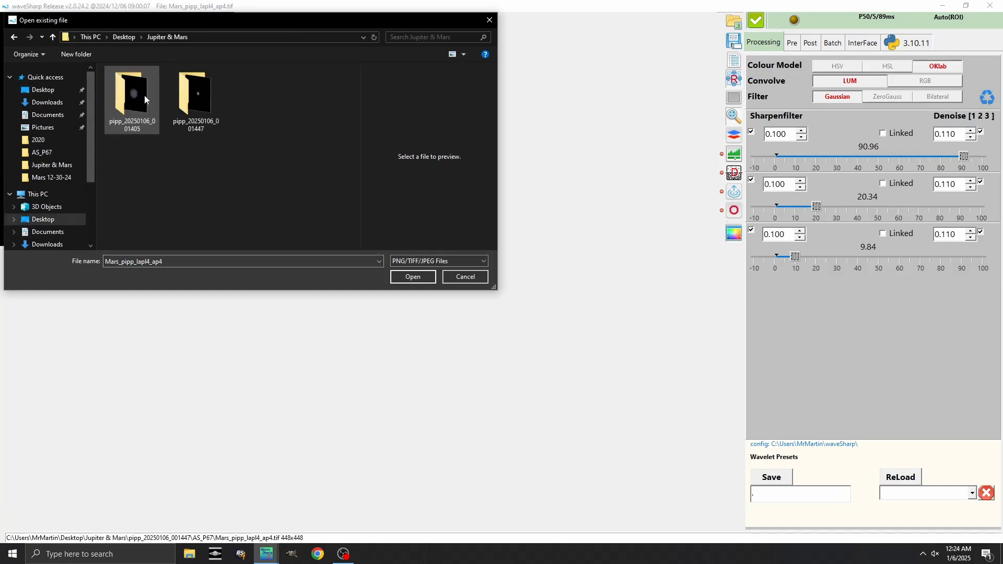
double_click(144, 95)
double_click(142, 83)
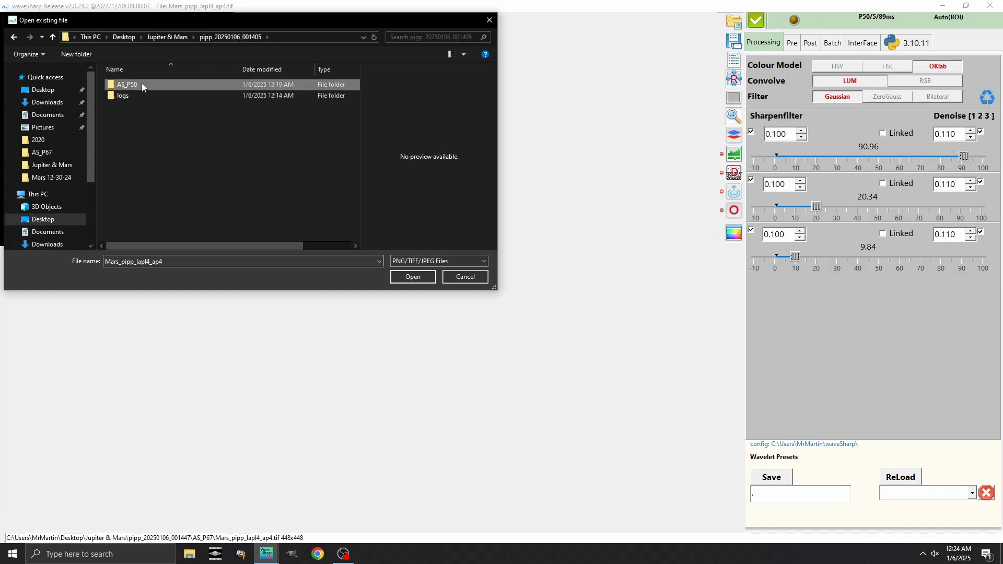
double_click(142, 88)
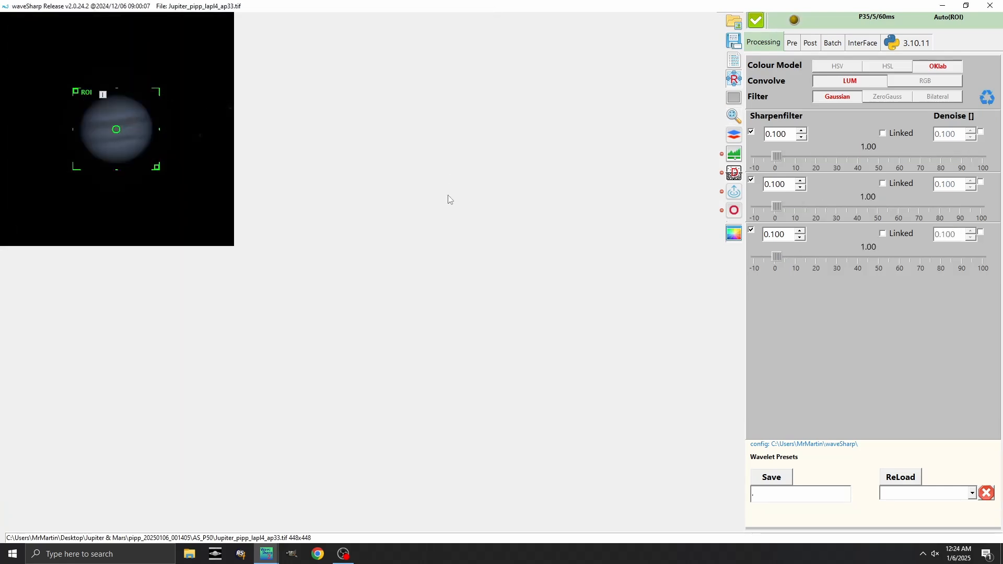
left_click(734, 116)
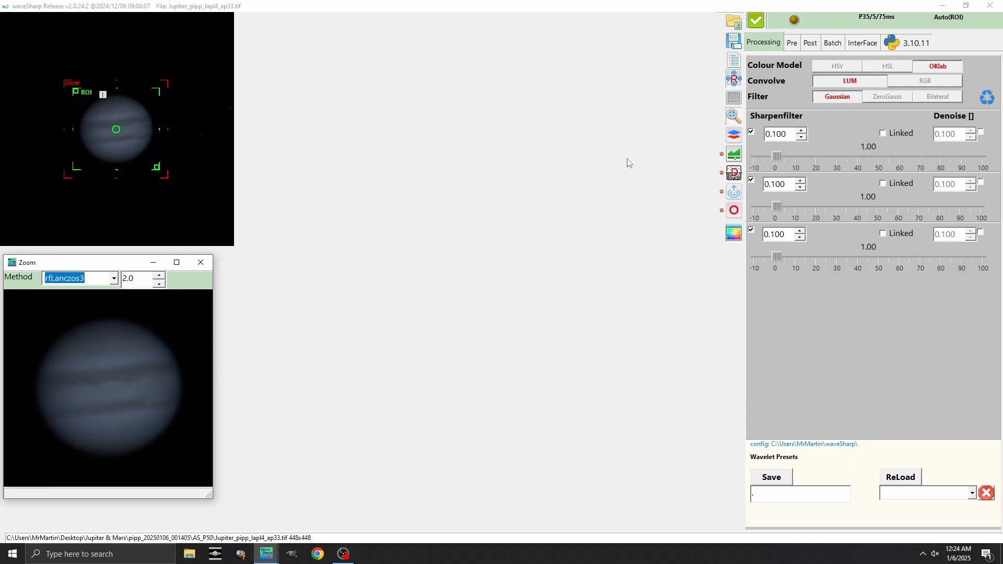
Recalculate Jupiter's RGB balance and brighten the image by lowering the histogram's white point to about 36936
left_click(734, 154)
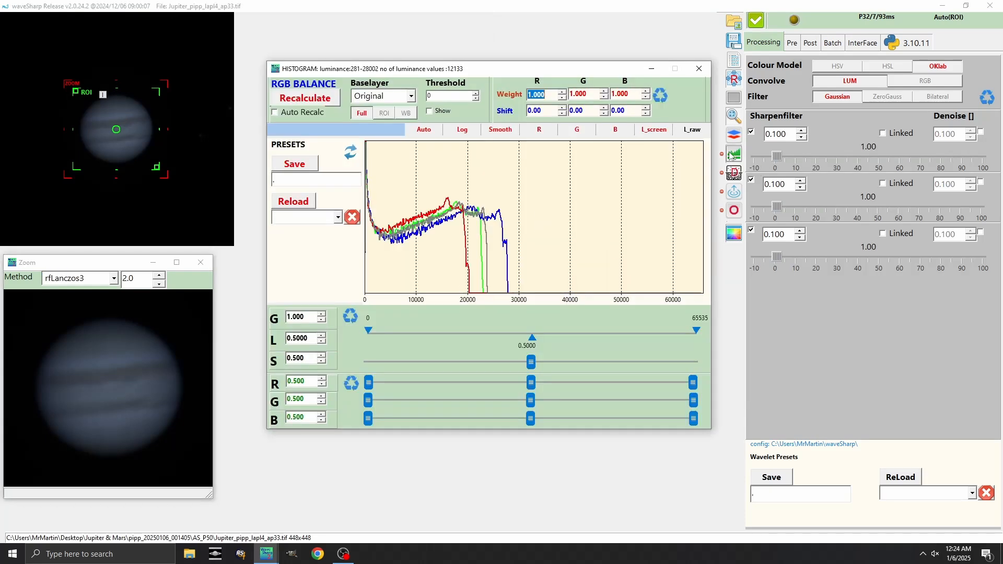
left_click(308, 101)
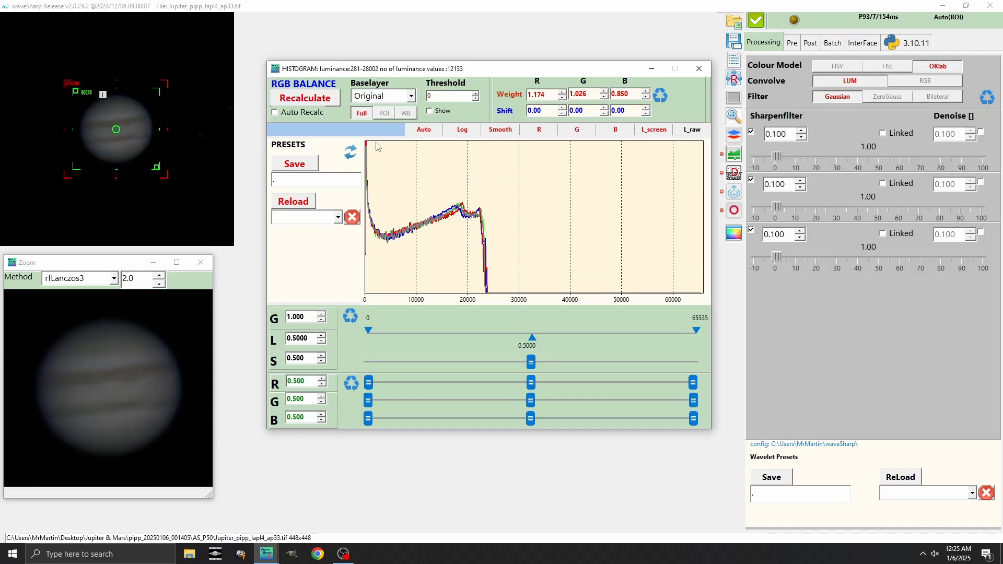
left_click_drag(697, 335, 558, 330)
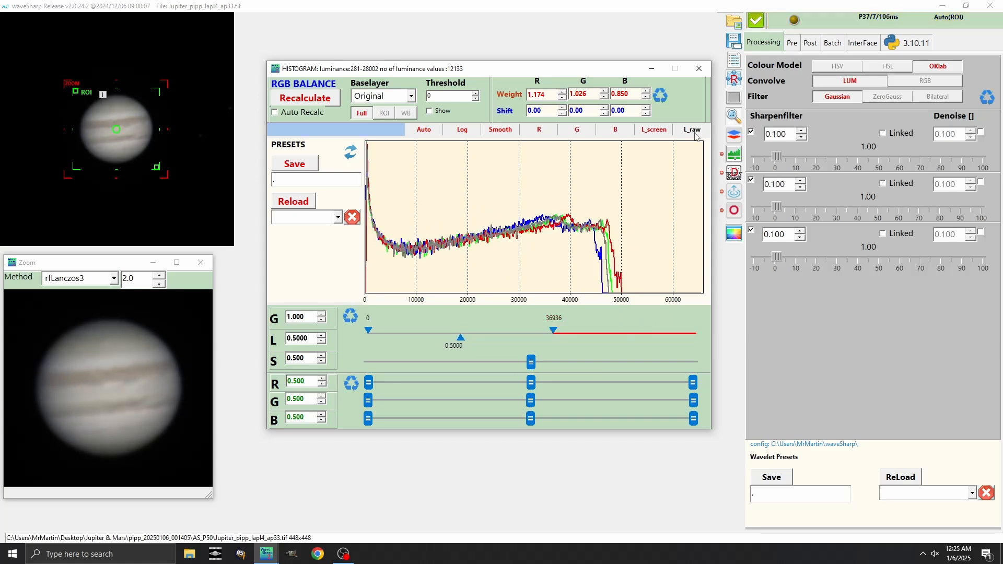
left_click(700, 68)
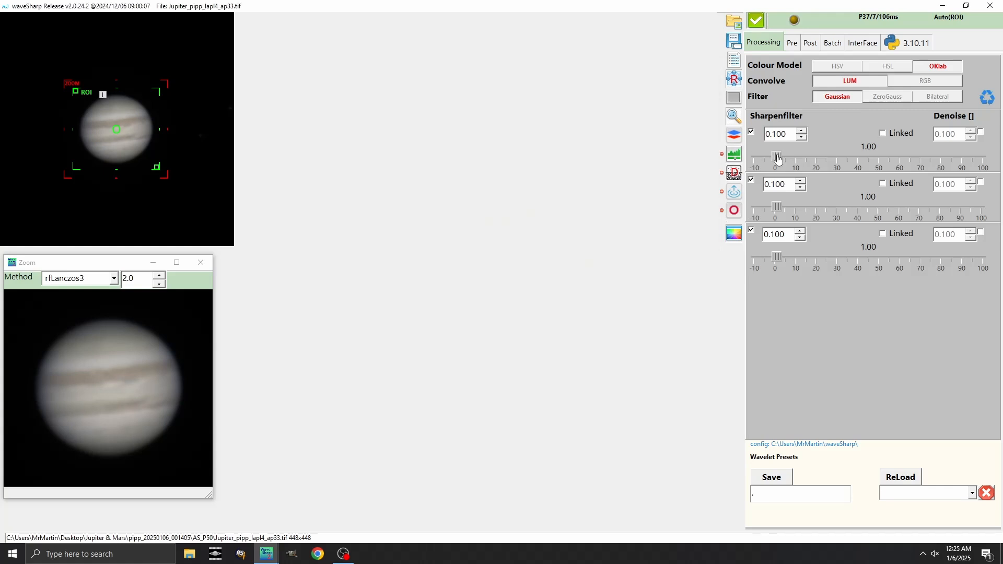
Raise Jupiter's sharpening strength to 100.00 on wavelet layer 1 and about 25.40 on layer 2
left_click_drag(778, 159, 969, 153)
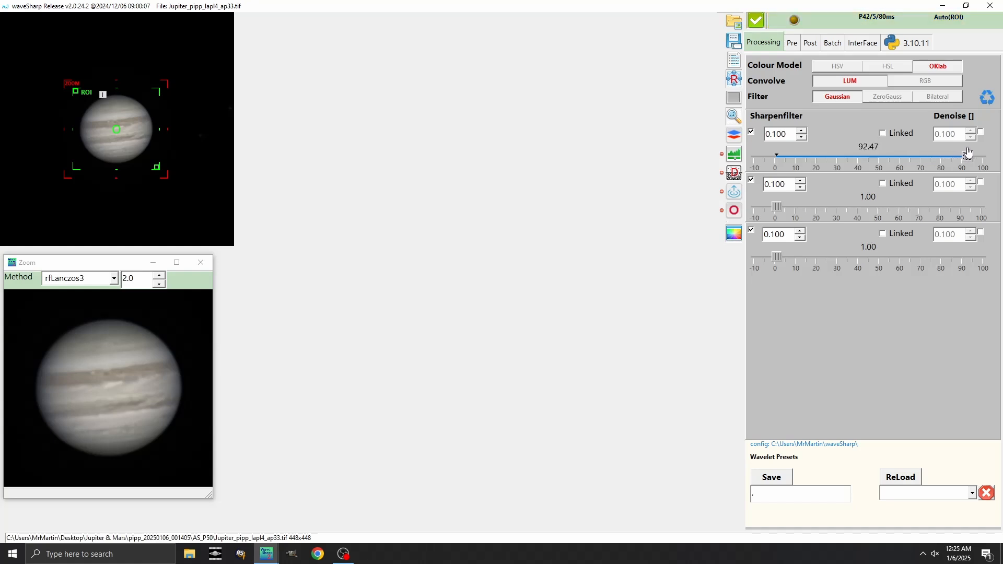
mouse_move(970, 153)
left_mouse_down()
mouse_move(990, 151)
mouse_move(976, 159)
left_mouse_up()
left_click_drag(976, 159, 990, 156)
left_click_drag(777, 208, 828, 207)
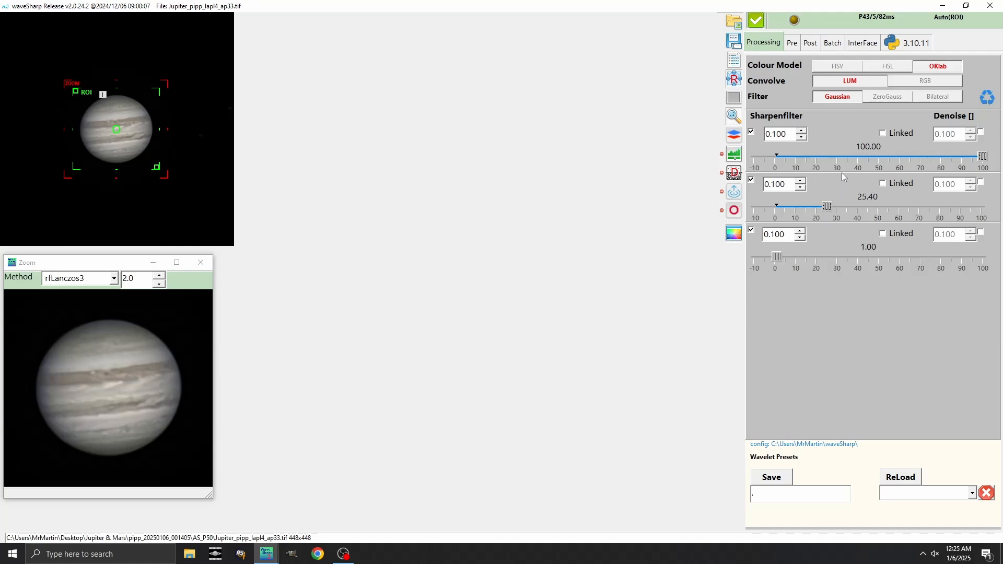
Enable denoise at 0.110 on all three wavelet layers and raise layer 3's sharpening strength to about 13.11
left_click(982, 133)
left_click(972, 131)
left_click(981, 181)
left_click(972, 181)
left_click_drag(777, 258, 802, 258)
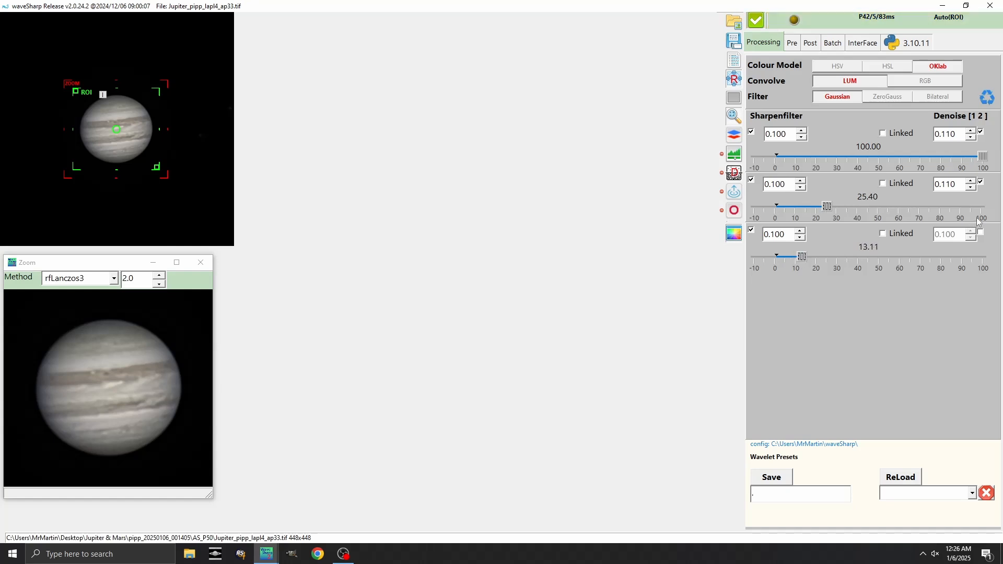
left_click(981, 233)
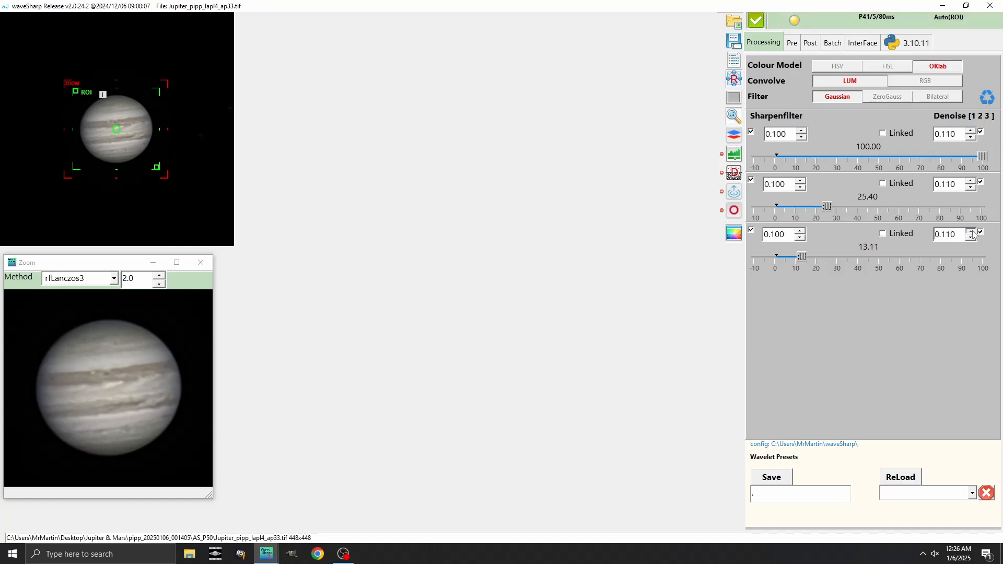
Compare sharpen filter values 0.100 and 0.110 on layer 1, keep 0.110, and set denoise to 0.120 on layers 1 and 2
left_click(802, 132)
left_click(802, 137)
left_click(803, 132)
left_click(803, 137)
left_click(806, 130)
left_click(803, 137)
left_click(805, 132)
left_click(971, 131)
left_click(971, 181)
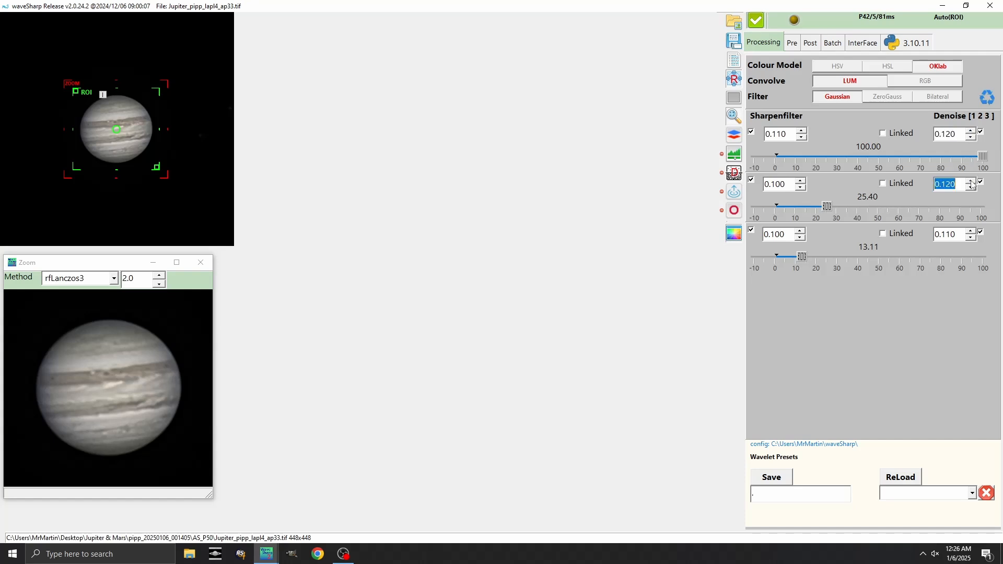
Raise the Jupiter image's saturation to 0.700 in the histogram
left_click(732, 154)
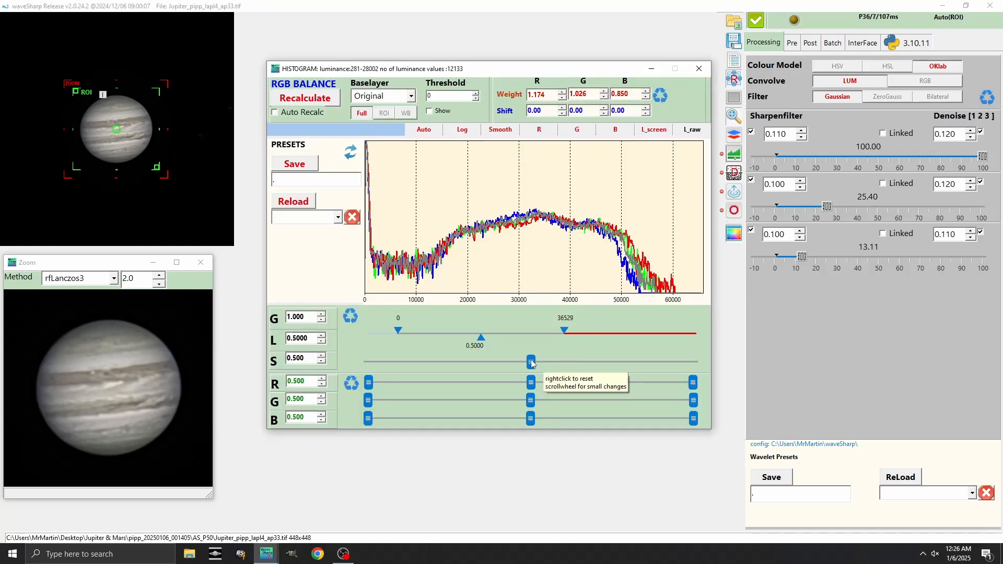
left_click_drag(532, 364, 663, 359)
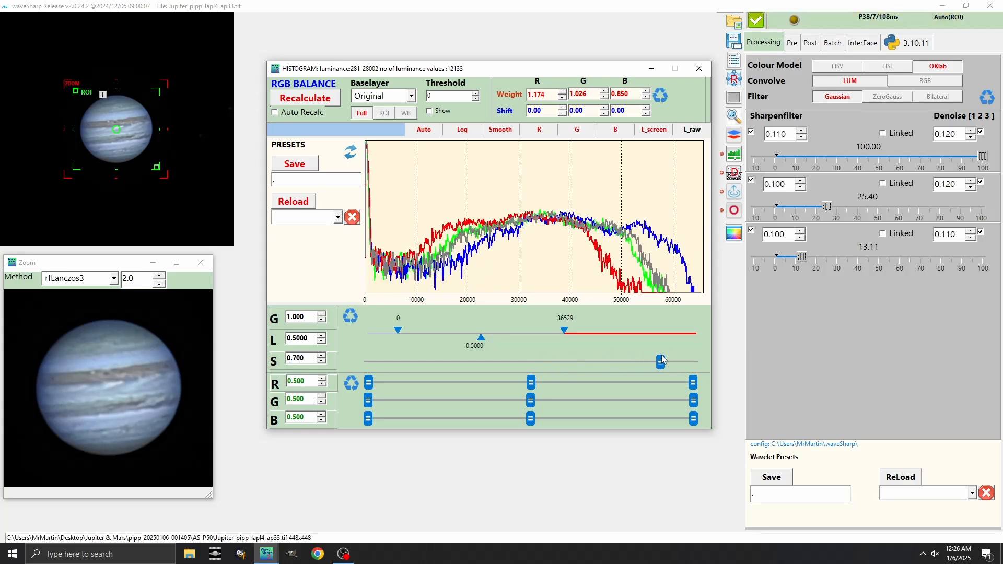